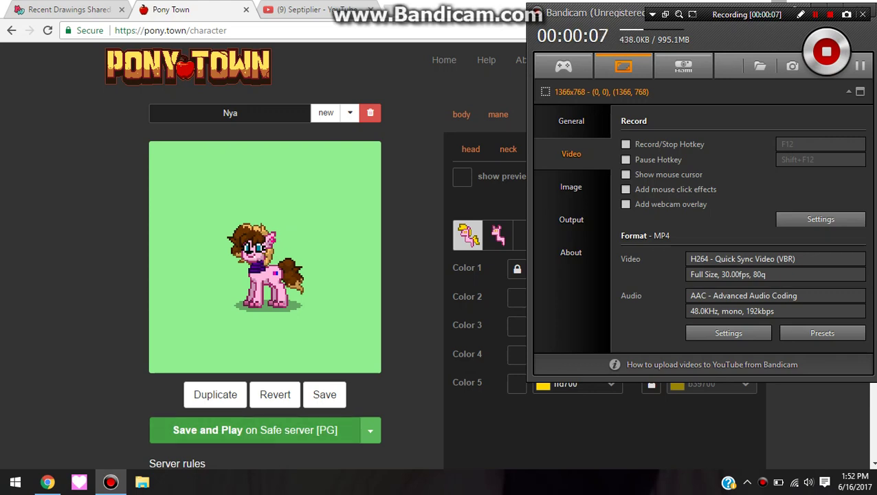
click(411, 406)
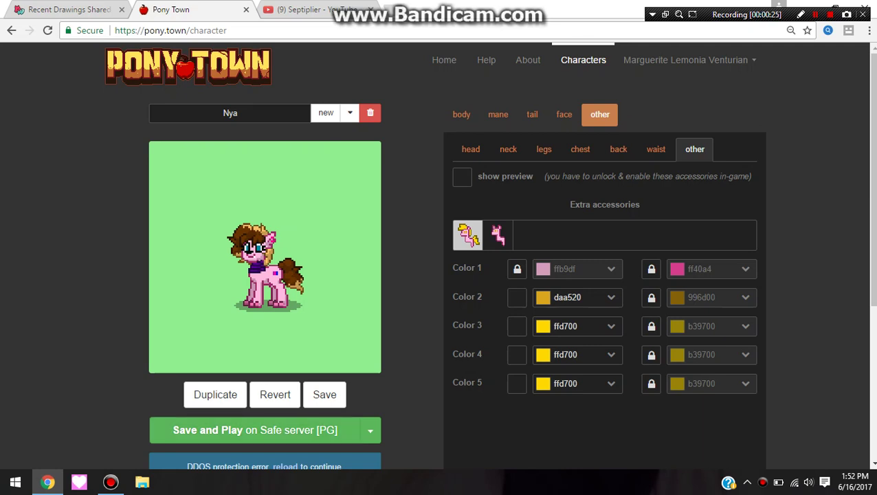
click(370, 431)
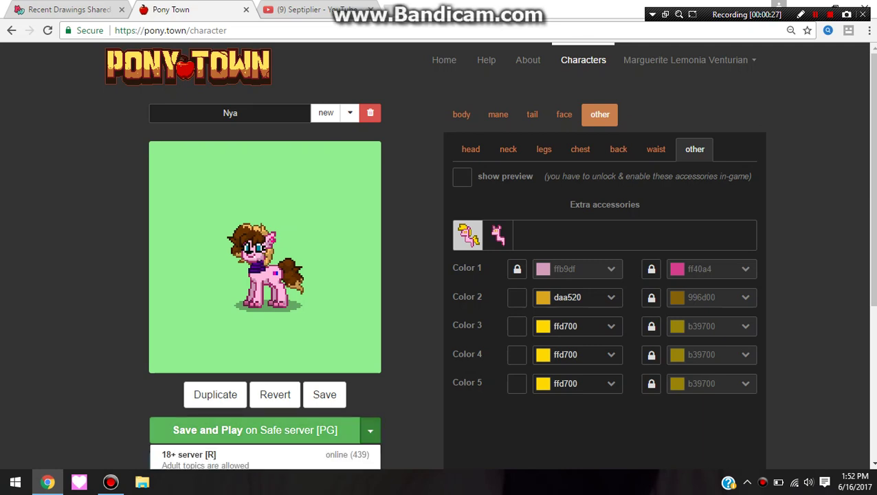
click(350, 113)
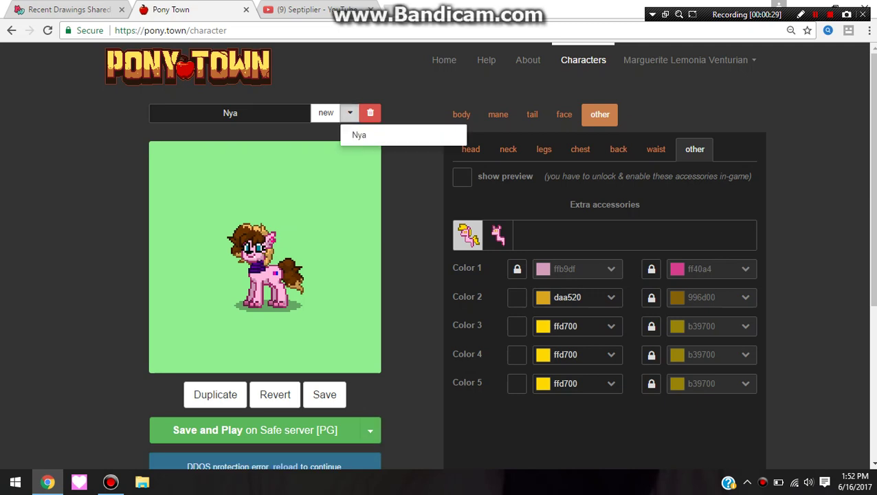
Step: Start a new default character and name it NyaGamerGirl
click(326, 113)
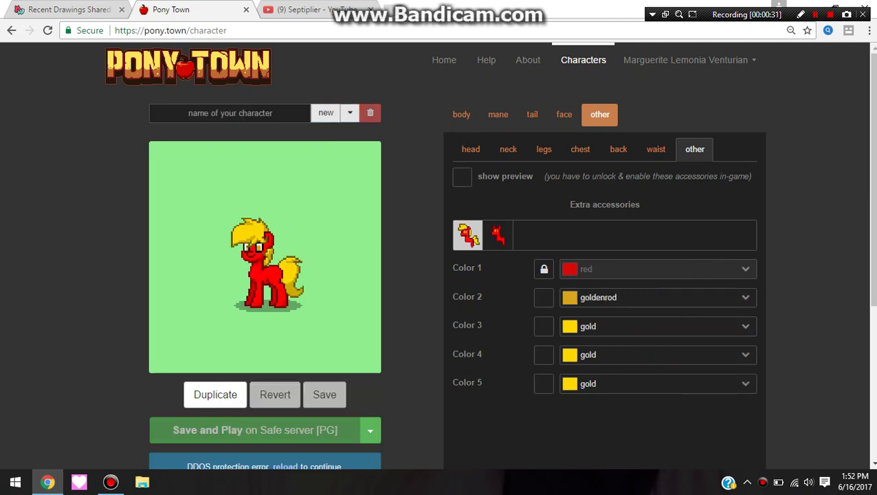
click(350, 113)
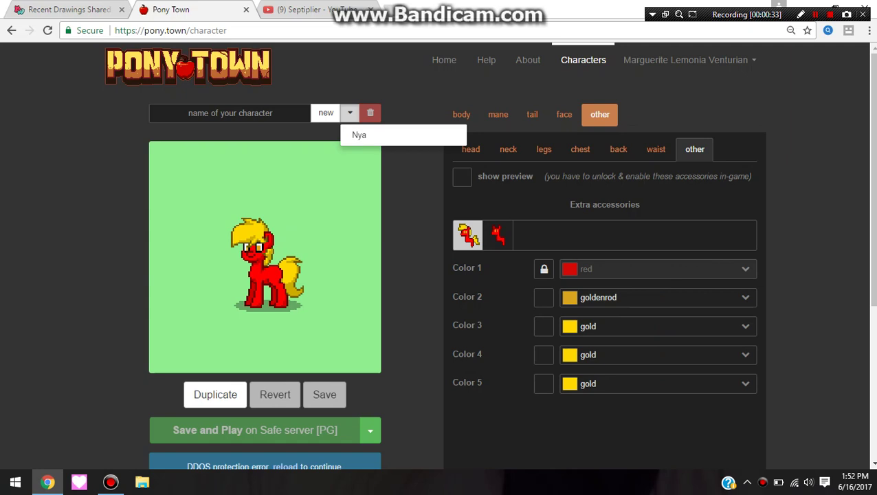
click(230, 113)
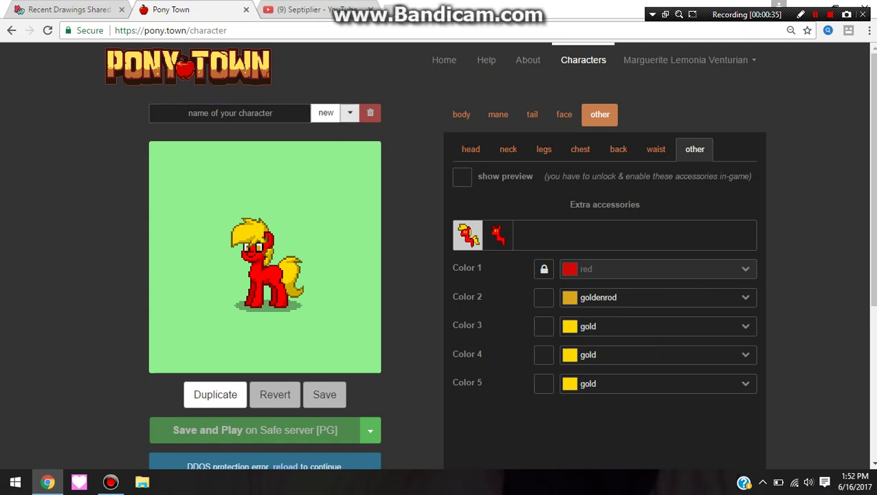
click(223, 114)
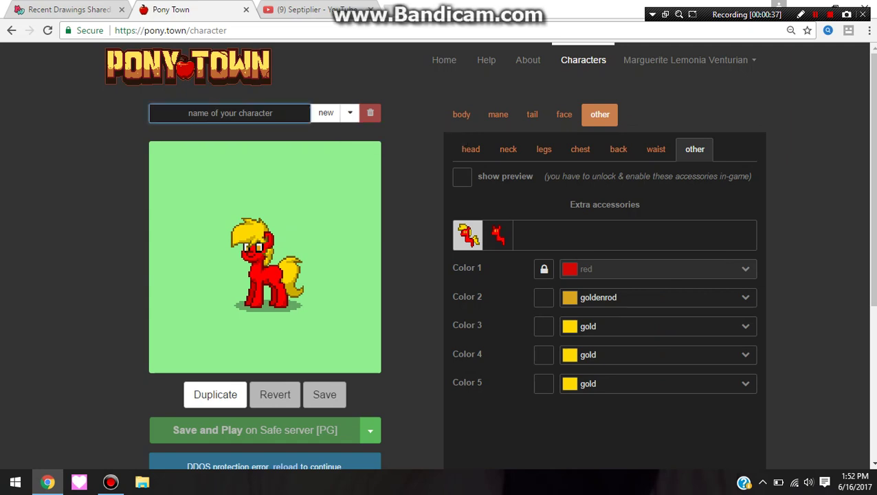
text(n)
key(BackSpace)
text(NyaG)
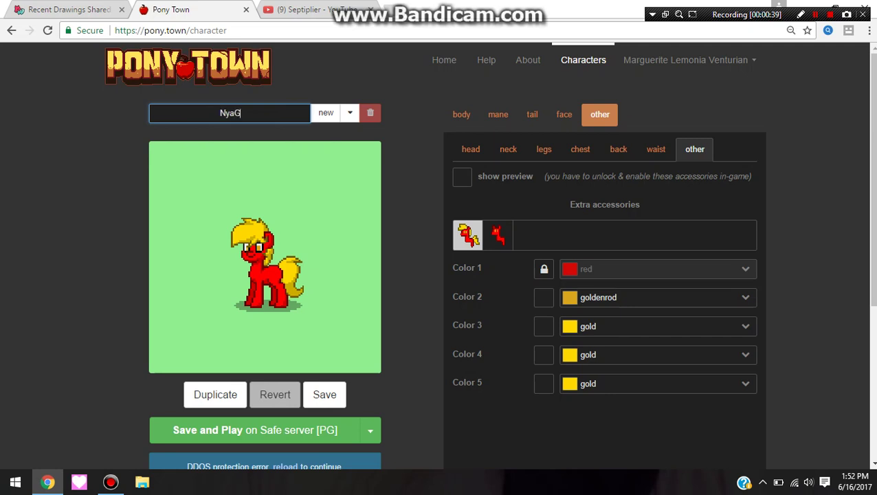
text(amerGirll)
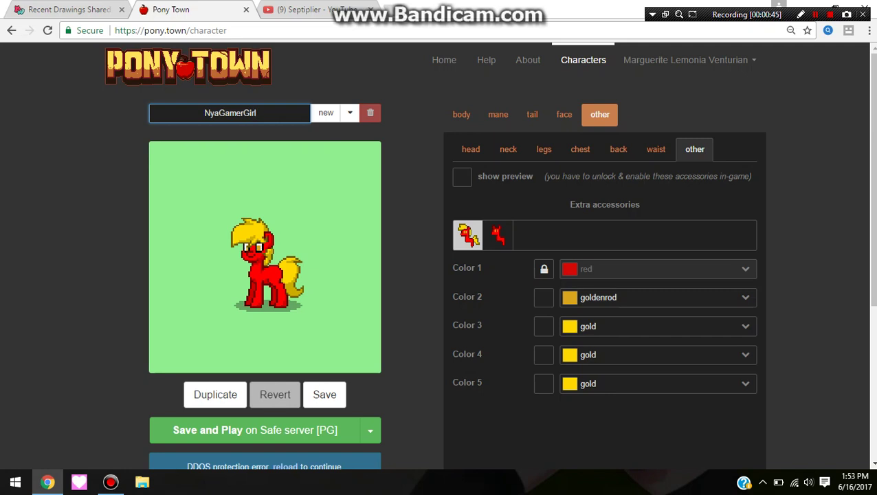
Step: Load the saved Nya pony, duplicate it and name the copy NyaGamerGirl
click(350, 113)
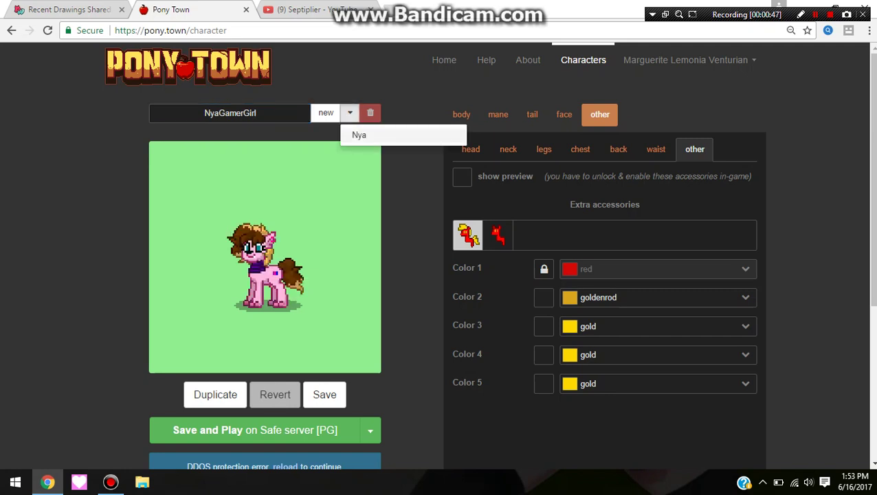
click(361, 136)
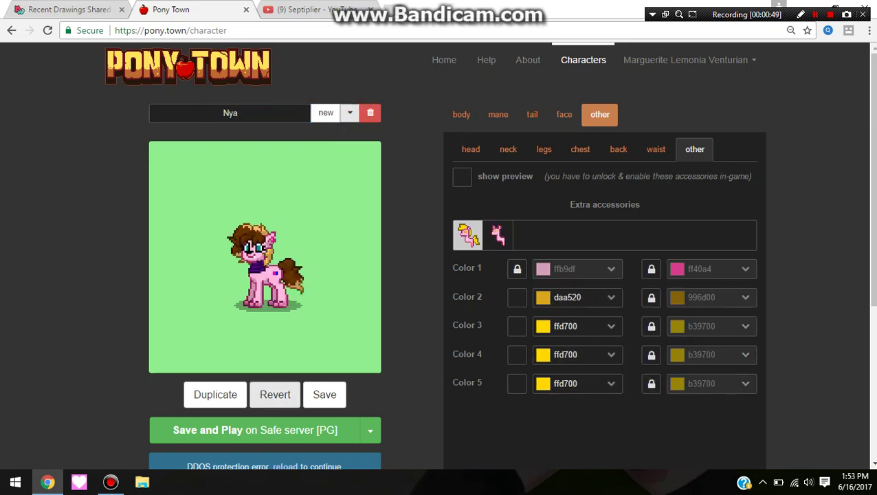
click(216, 395)
click(229, 113)
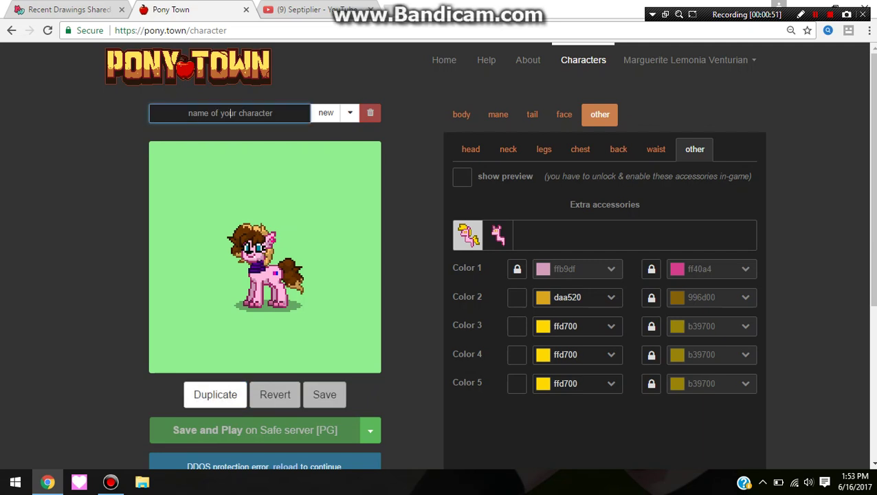
text(Nya)
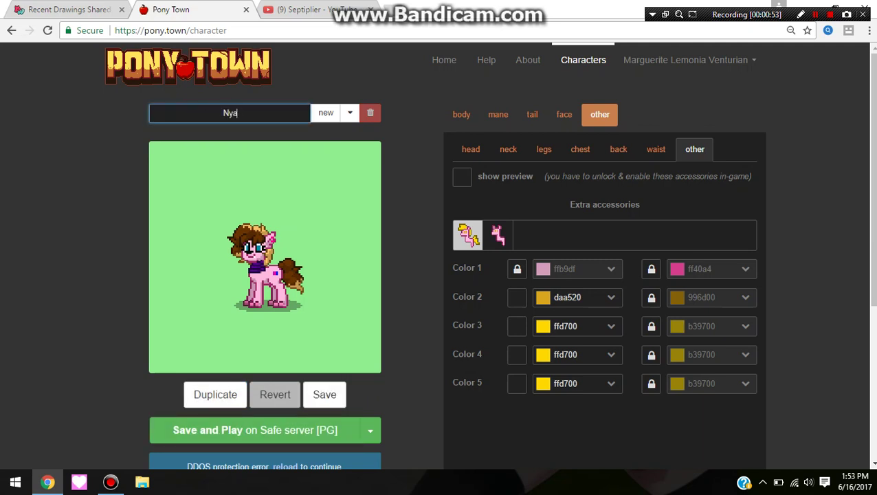
text(GamerGirl)
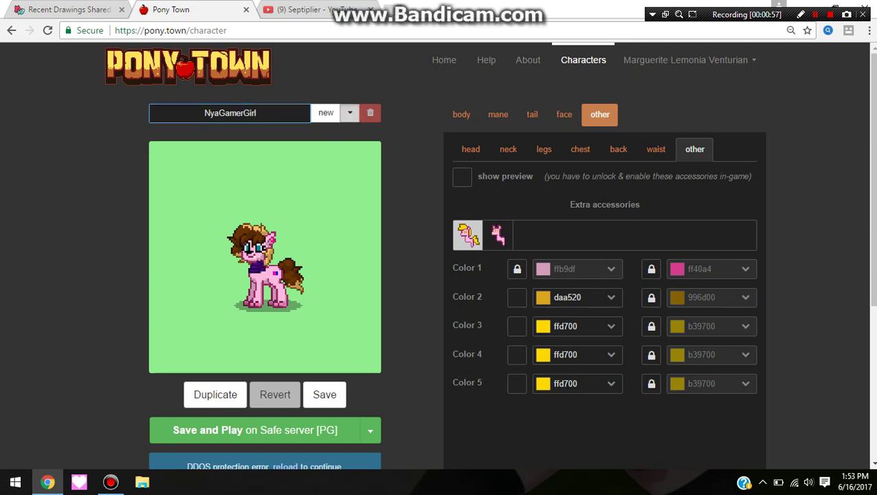
Step: Try to save the duplicated pony and check the list of saved characters for it
click(350, 113)
click(350, 112)
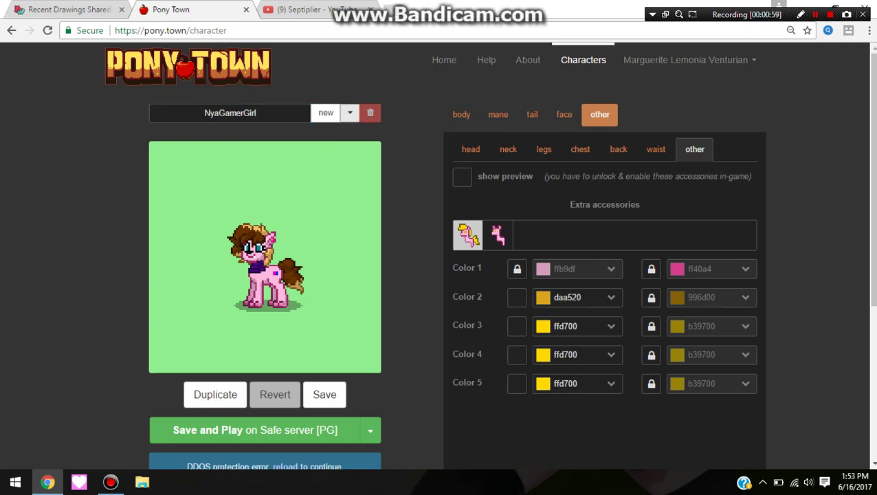
scroll(325, 280, down, 2)
click(324, 280)
scroll(325, 280, up, 1)
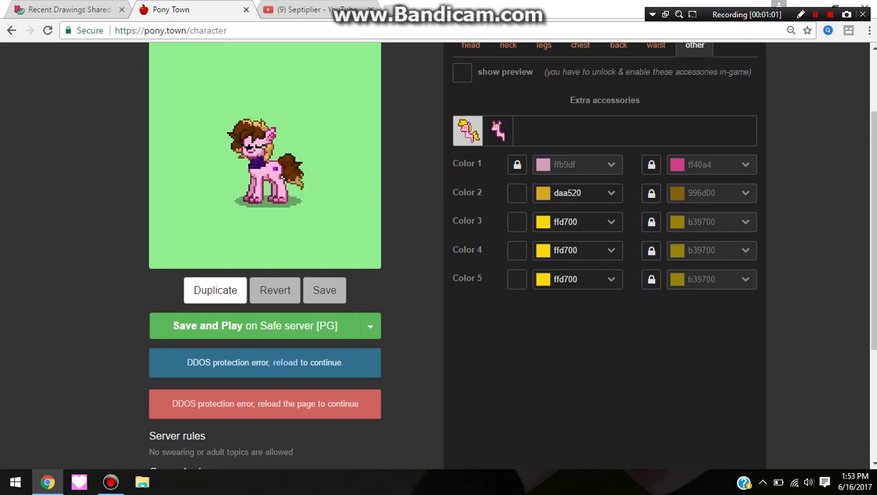
scroll(440, 254, up, 2)
click(350, 112)
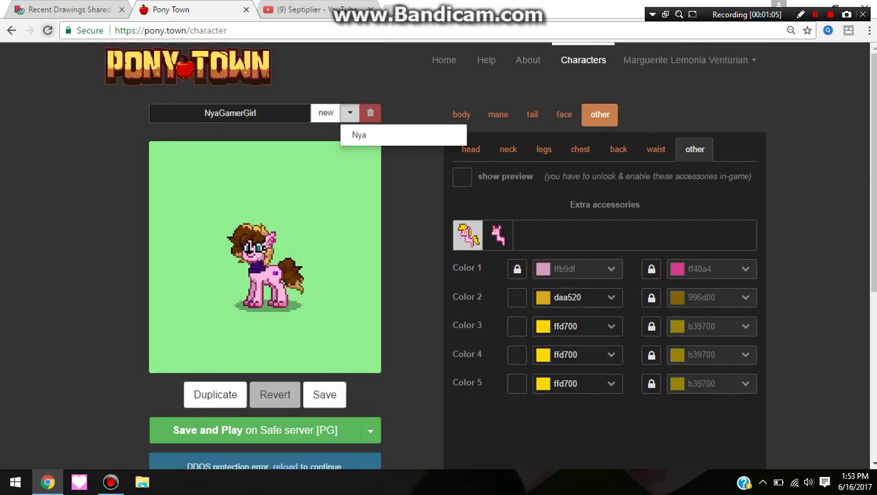
Step: Reload the character page and close the drawings and YouTube browser tabs
click(47, 30)
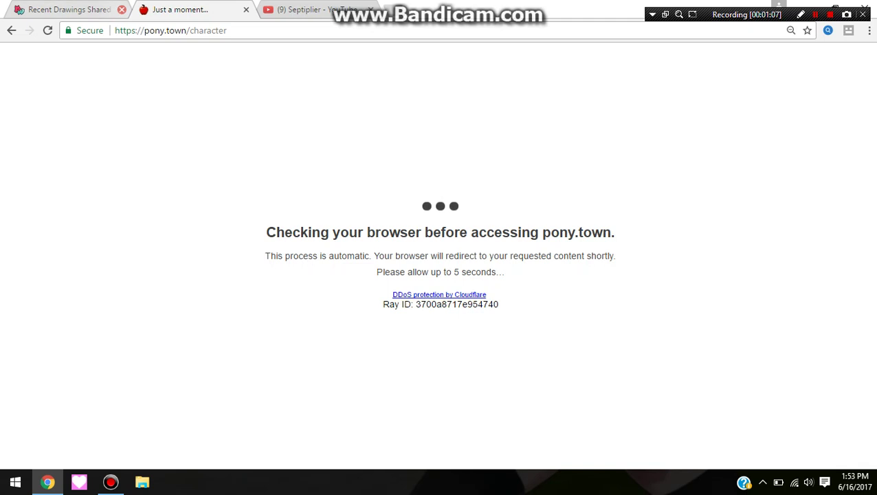
click(122, 10)
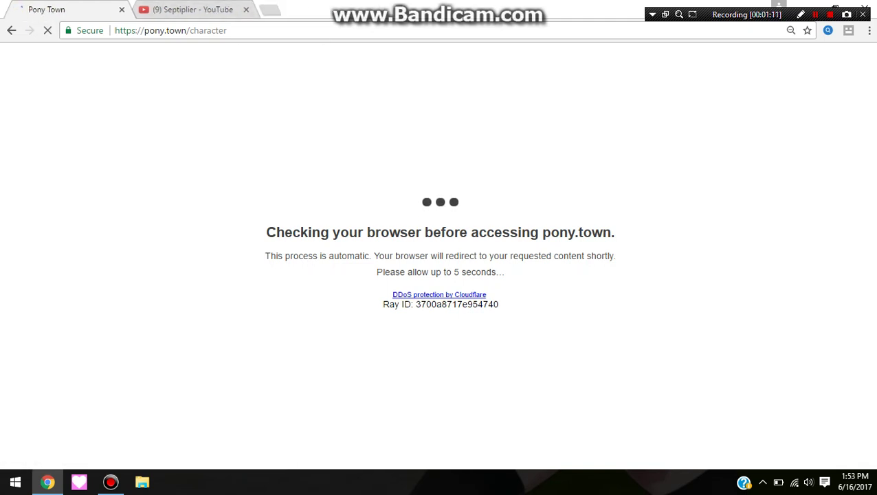
click(246, 10)
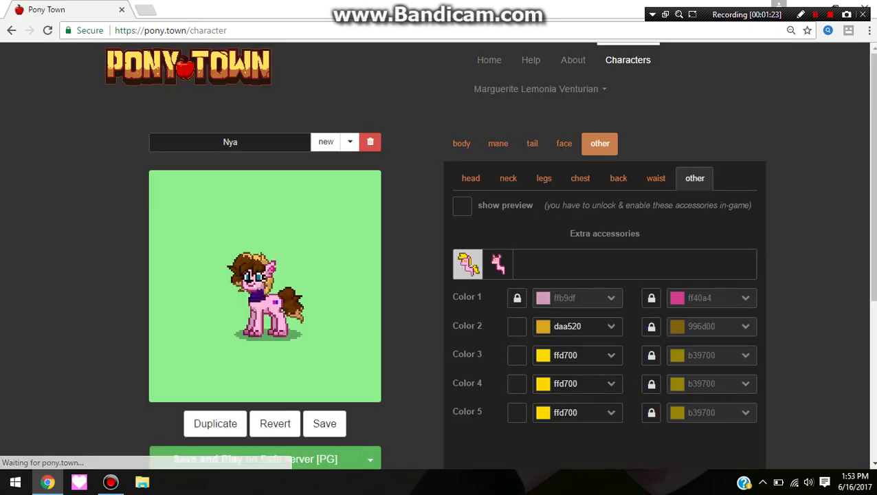
Step: Duplicate the saved Nya pony on the reloaded page and save the copy as NyaGamerGirl
click(350, 141)
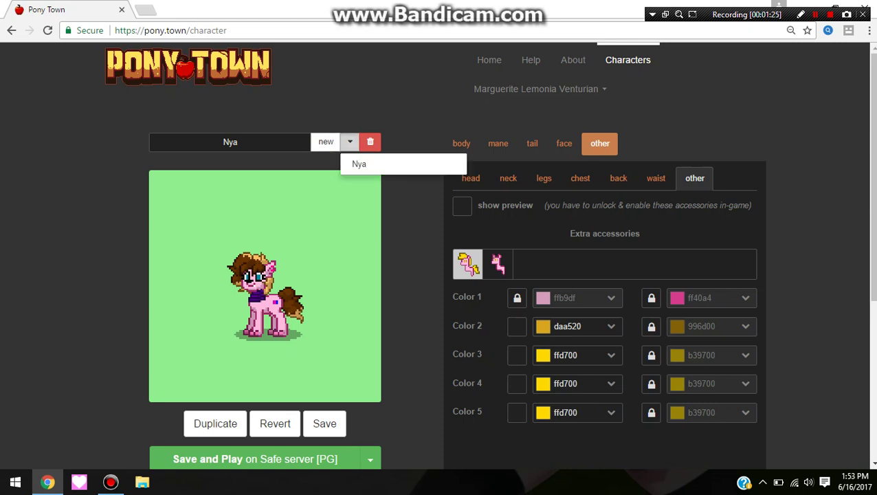
click(326, 141)
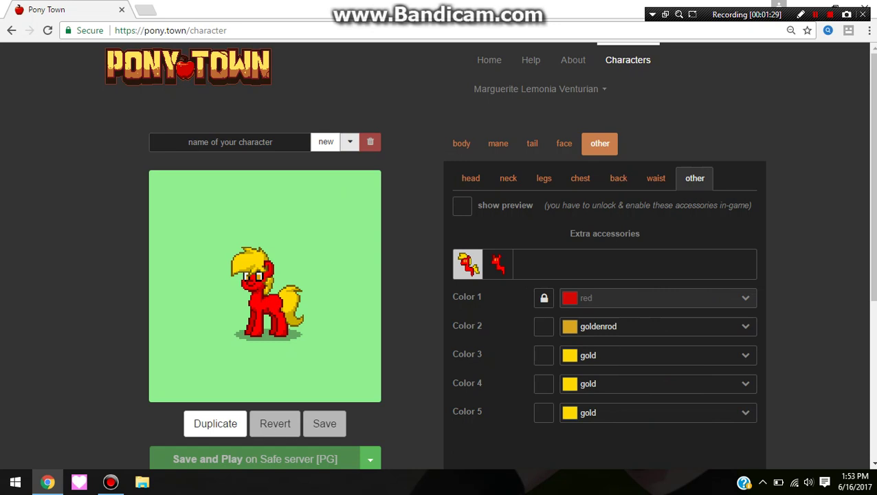
click(350, 141)
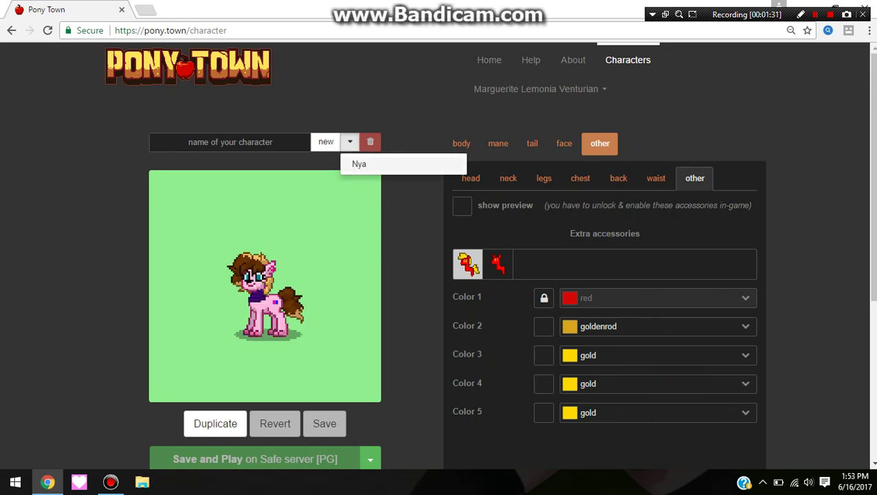
click(364, 164)
click(215, 424)
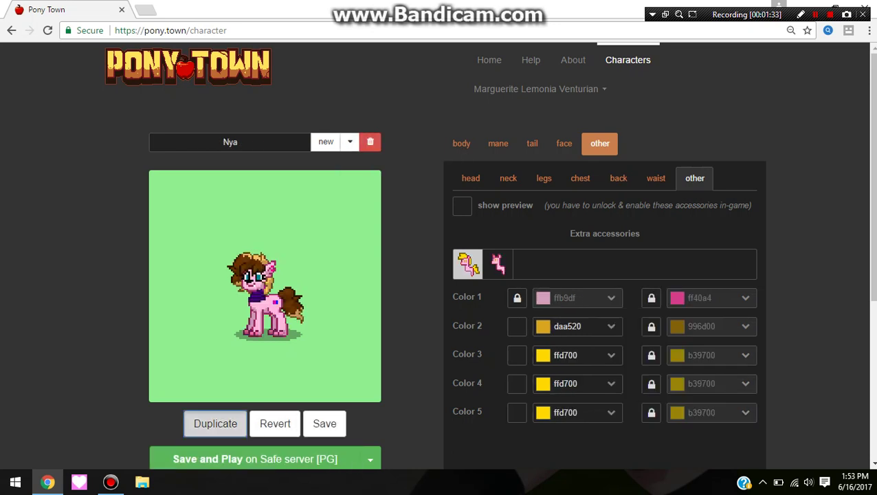
click(215, 424)
text(Ny)
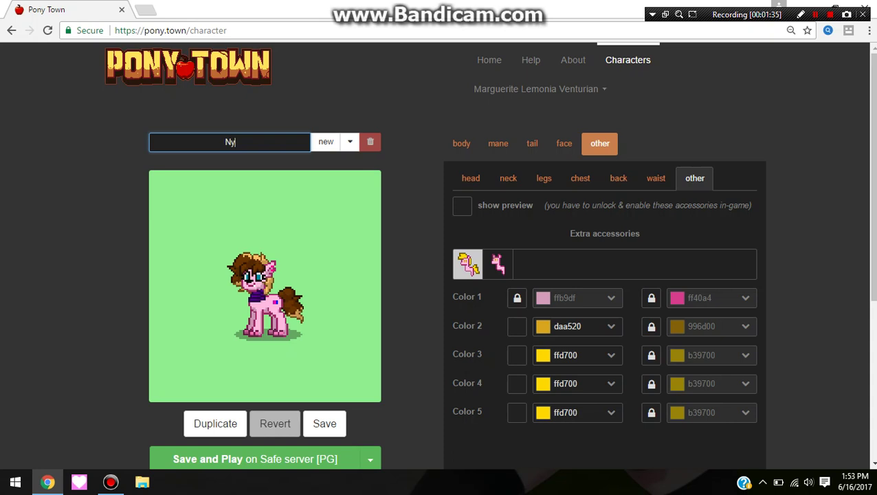
text(aGamerGirl)
key(Return)
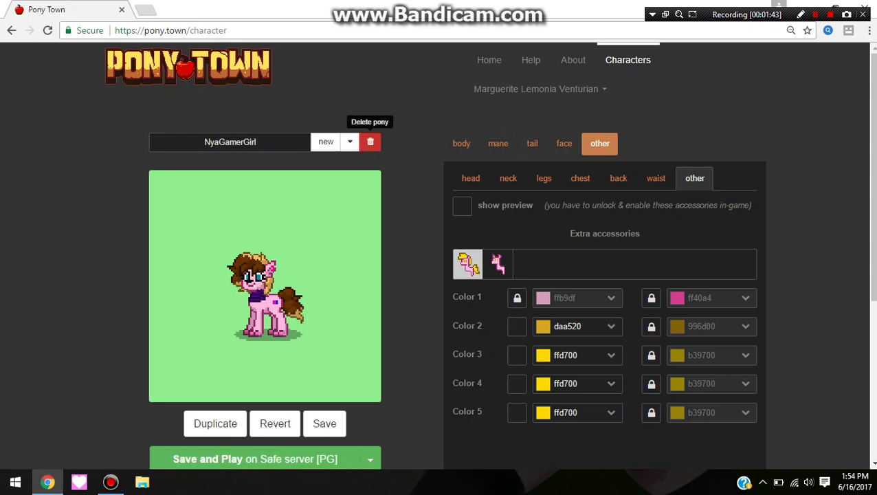
click(350, 142)
click(350, 142)
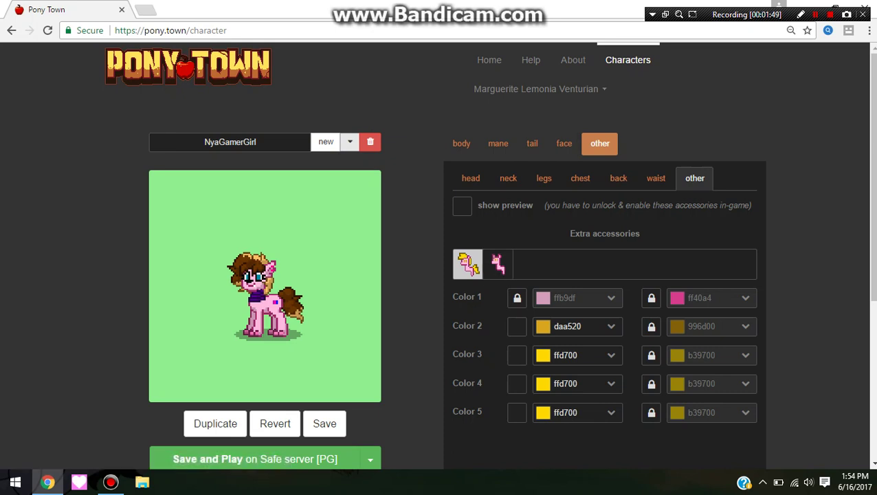
Step: Try the colours ff00df and ff0042 for Color 3 of the extra accessories
click(578, 356)
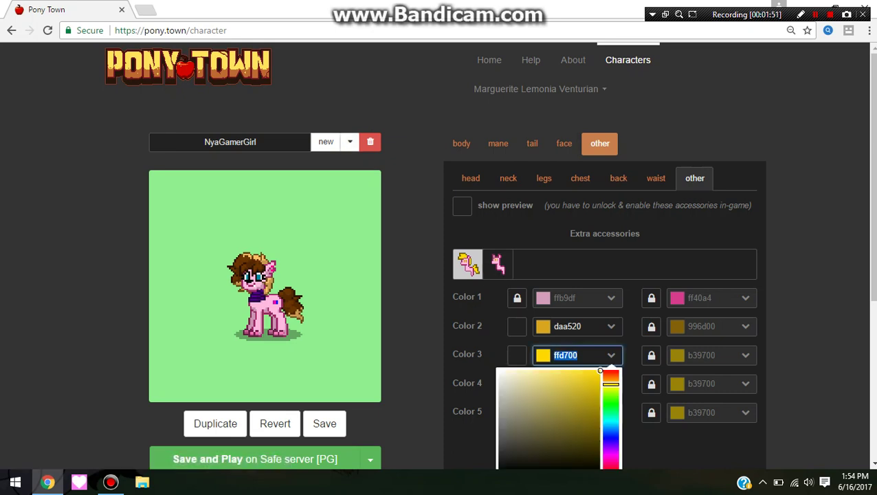
text(ff00f1)
key(BackSpace)
key(BackSpace)
text(df)
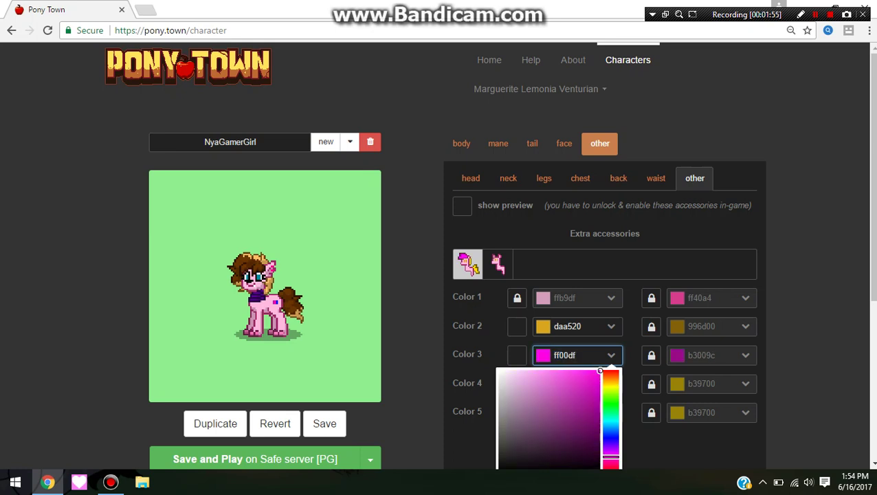
key(BackSpace)
key(BackSpace)
text(42)
Step: Set Color 3 of the extra accessories to the orange shade ff8348
mouse_move(612, 467)
mouse_down()
mouse_move(612, 446)
mouse_move(611, 467)
mouse_up()
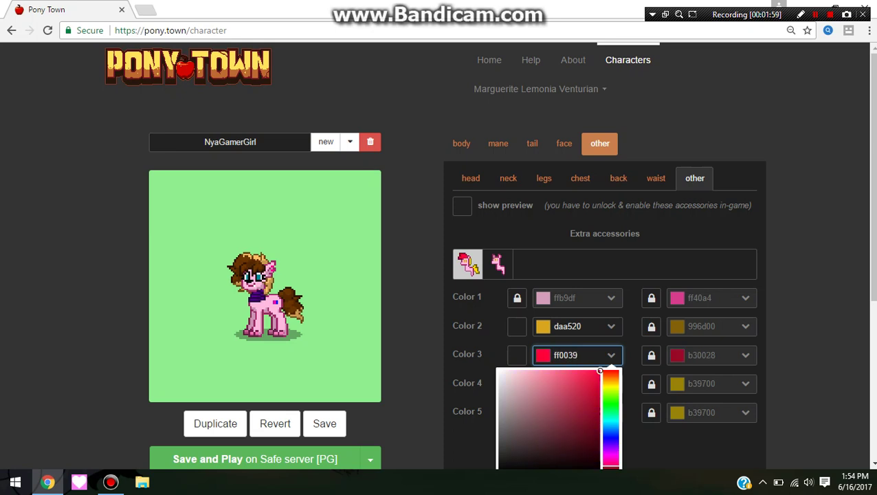
scroll(490, 240, down, 2)
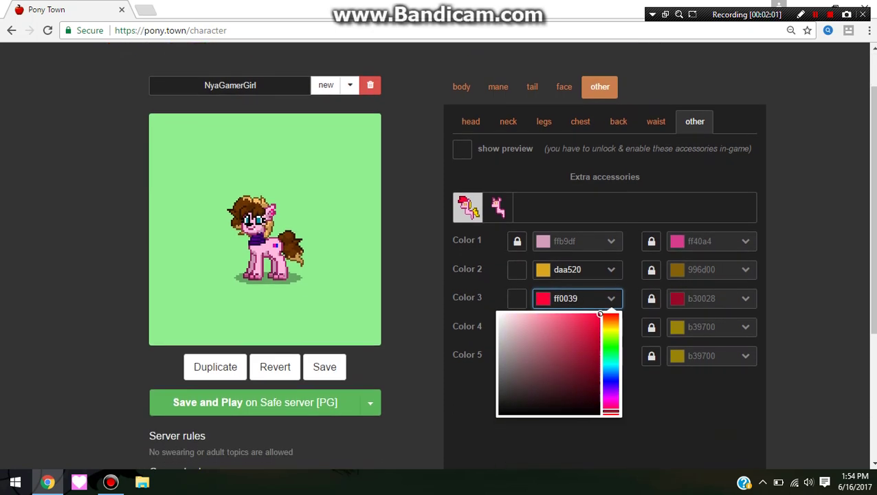
drag(610, 411, 610, 415)
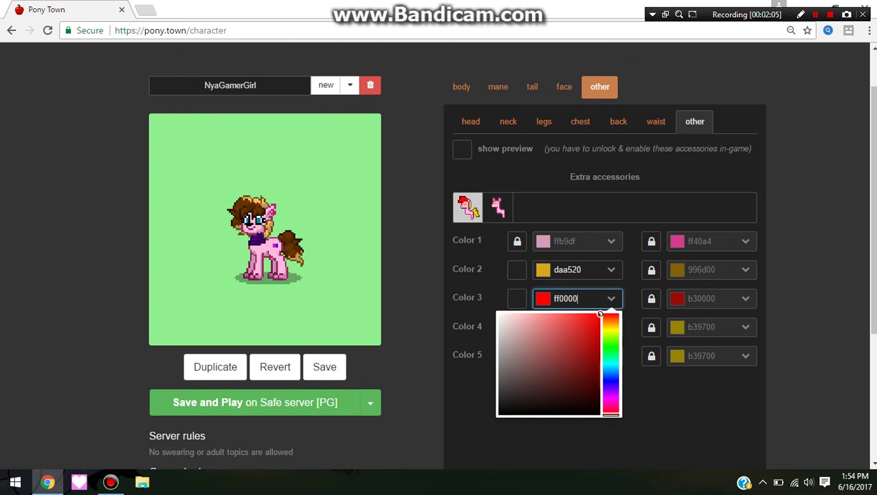
mouse_move(600, 314)
mouse_down()
mouse_move(564, 314)
mouse_move(611, 323)
mouse_move(610, 315)
mouse_move(572, 314)
mouse_up()
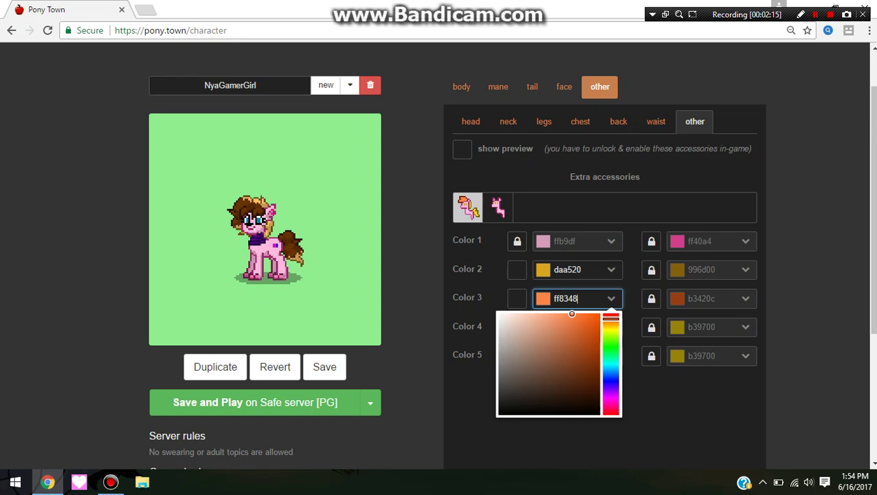
click(550, 433)
Step: Set Color 4 of the extra accessories to the red shade ff0000
click(610, 327)
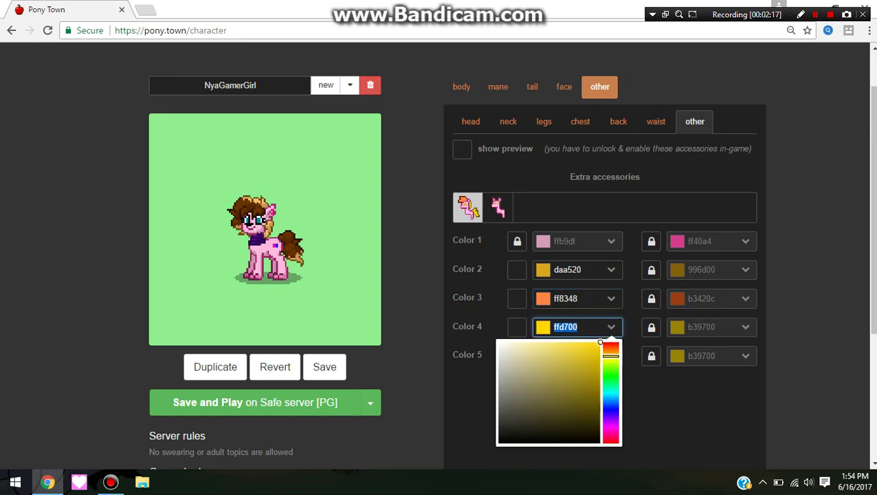
click(610, 327)
click(610, 327)
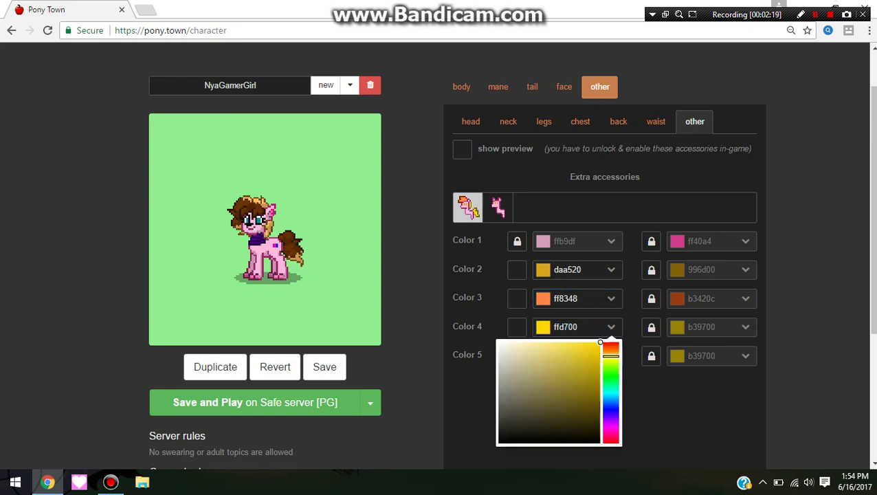
drag(611, 356, 611, 342)
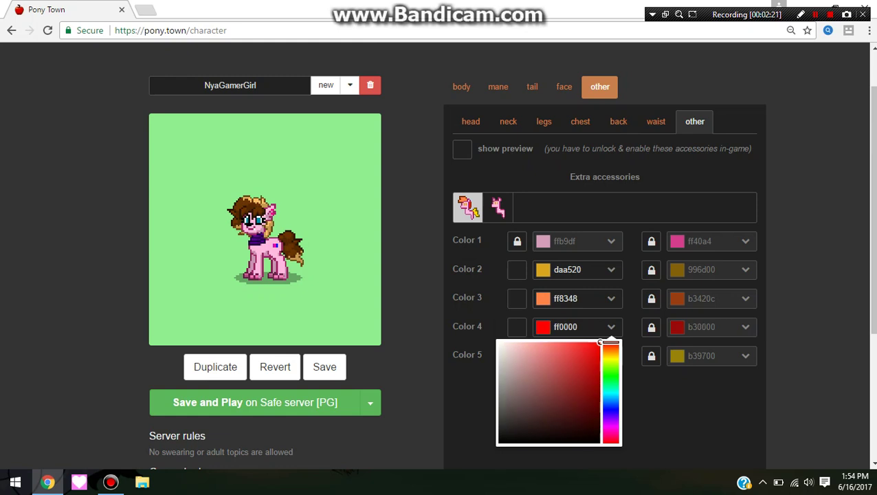
click(611, 328)
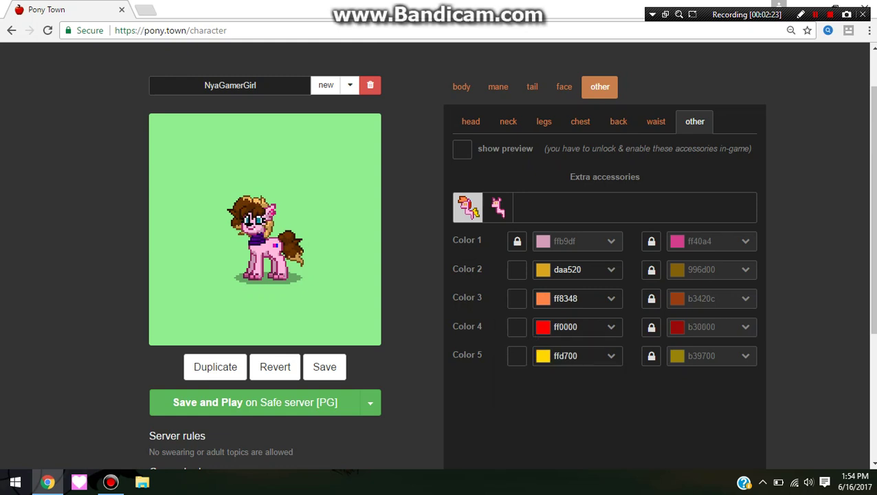
Step: Change Color 3 of the extra accessories to pure red, ff0000
click(611, 298)
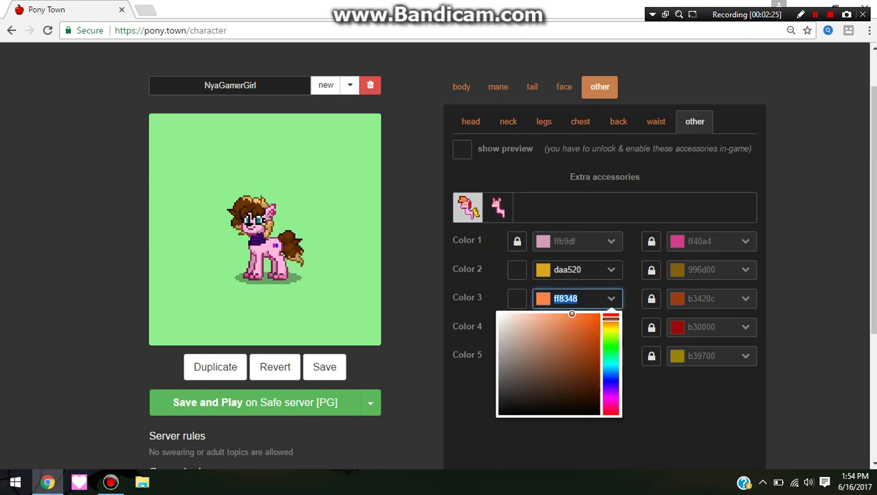
text(ff4848)
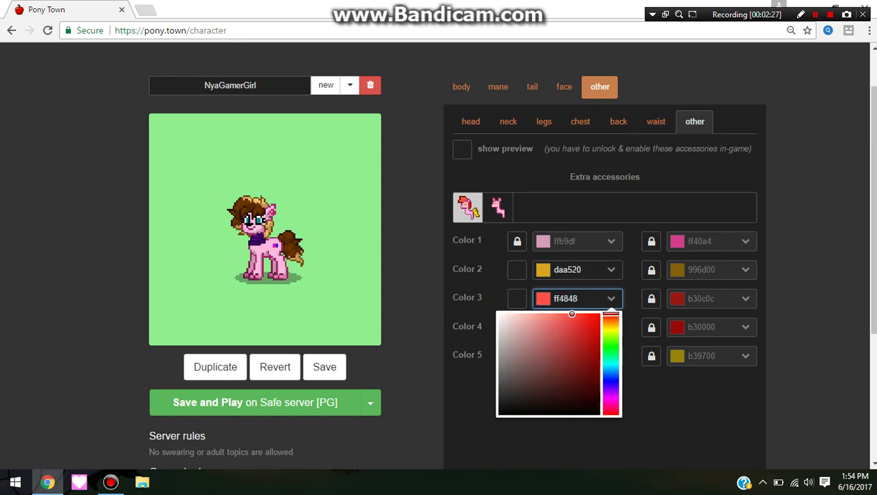
key(BackSpace)
key(BackSpace)
key(BackSpace)
key(BackSpace)
text(0000)
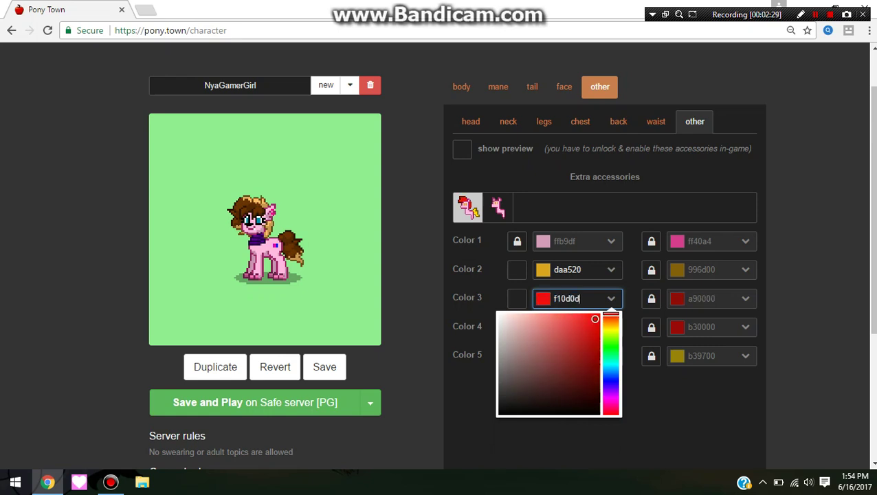
key(Return)
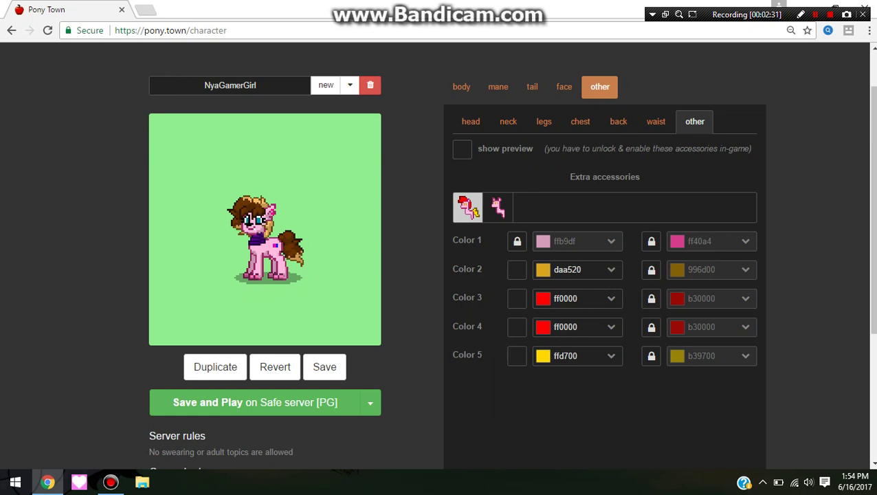
Step: Set Color 5 of the extra accessories to ff0000 and Color 2 to the bright orange-yellow ffb600
click(612, 357)
drag(561, 411, 611, 371)
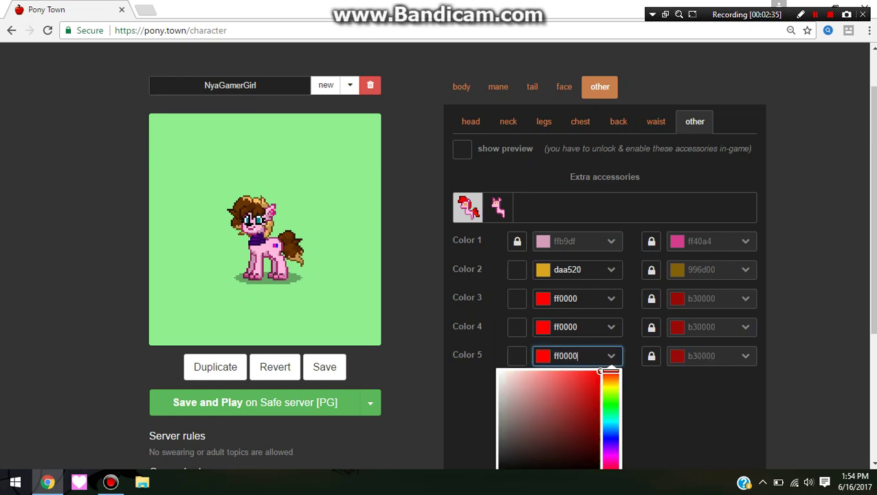
click(611, 270)
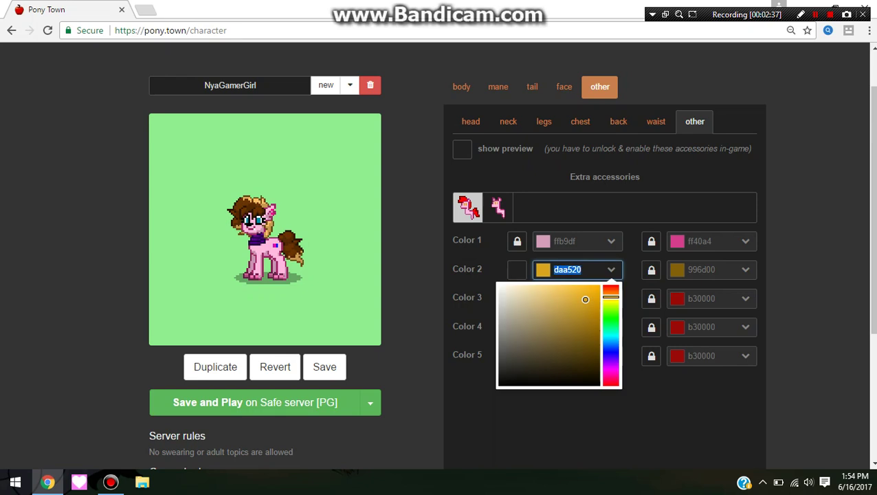
drag(551, 301, 601, 285)
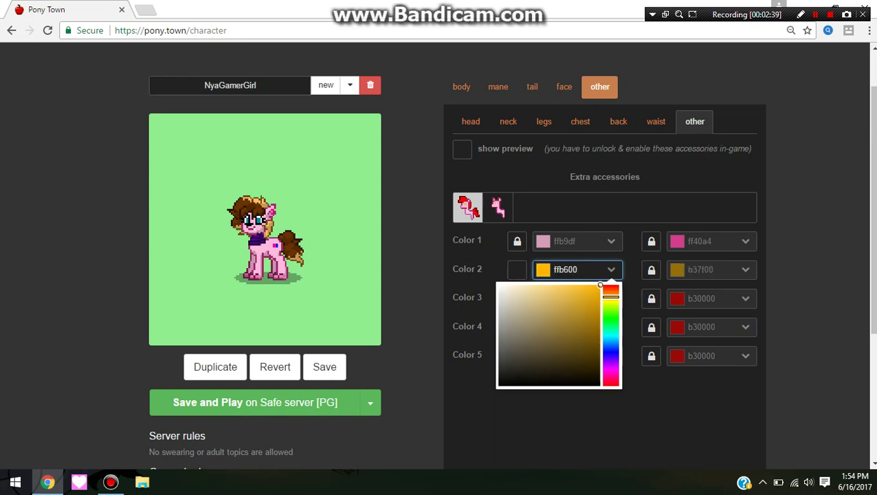
click(633, 289)
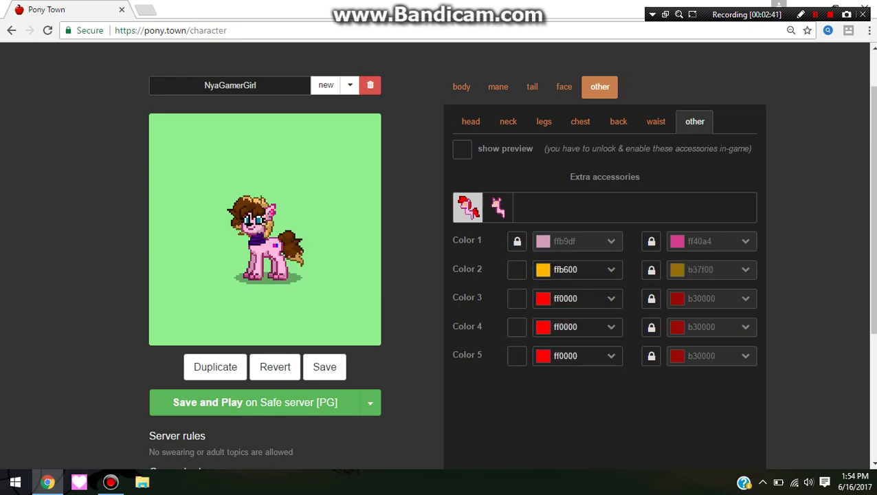
Step: View the second extra accessory, return to the first one and set its Color 2 to black, 000000
click(498, 207)
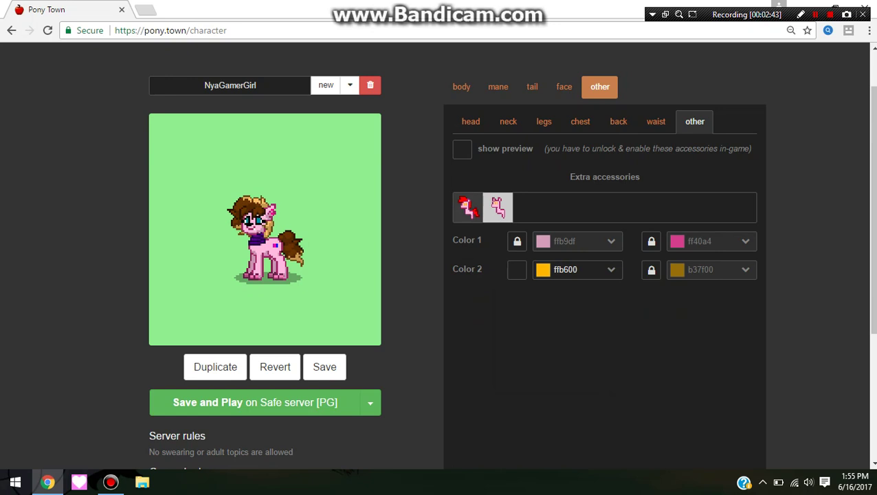
click(468, 207)
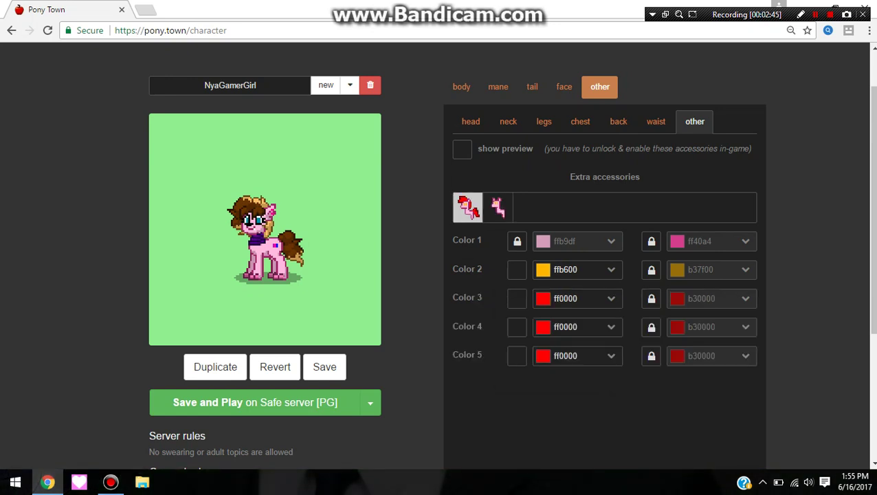
click(578, 270)
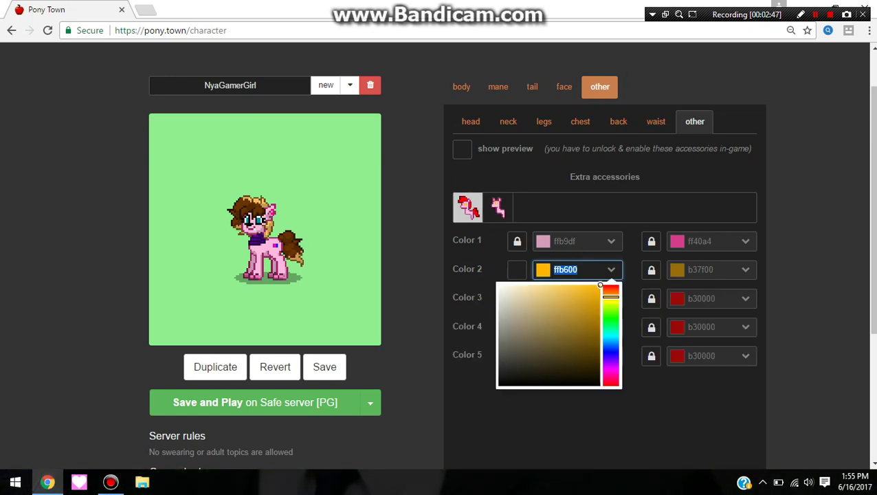
key(ctrl+x)
key(ctrl+v)
drag(594, 383, 601, 386)
click(605, 416)
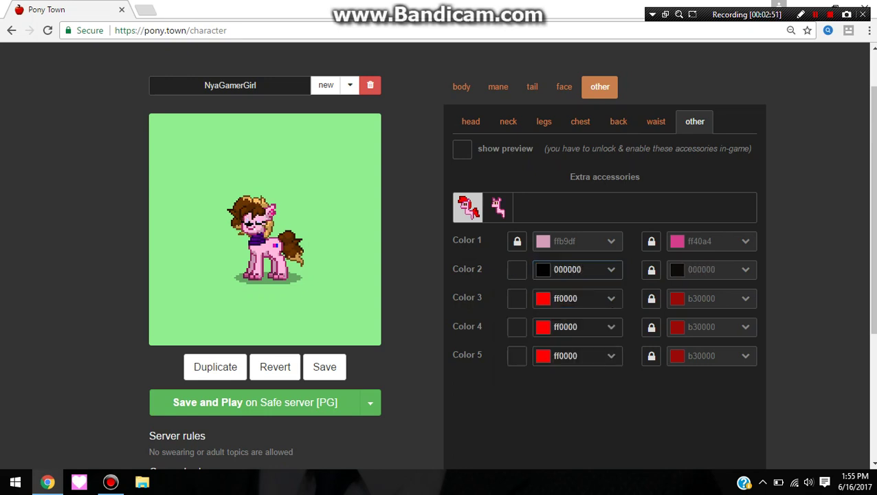
Step: Set Color 3 of the extra accessories to black, 000000
scroll(490, 255, up, 1)
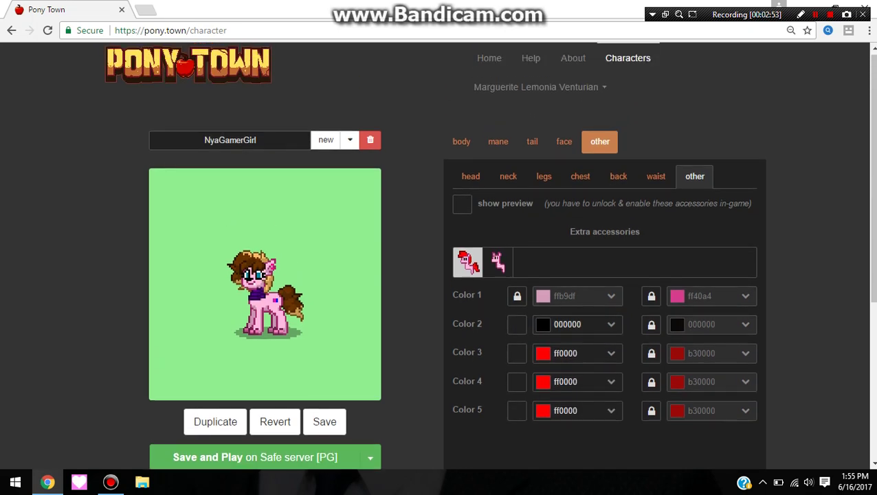
scroll(489, 255, down, 1)
scroll(490, 256, up, 1)
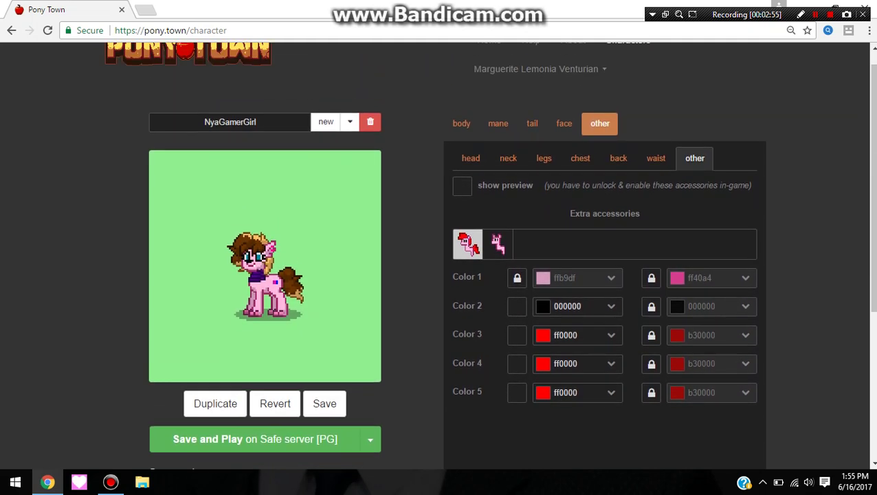
click(611, 355)
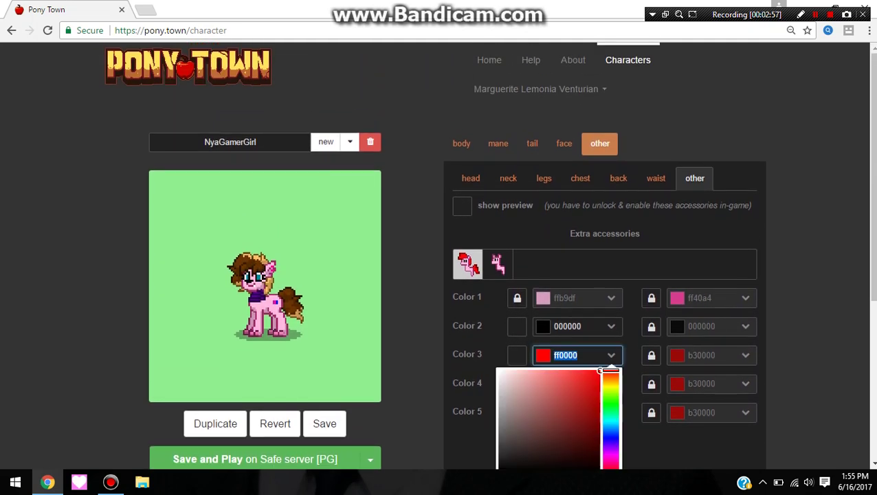
text(000000)
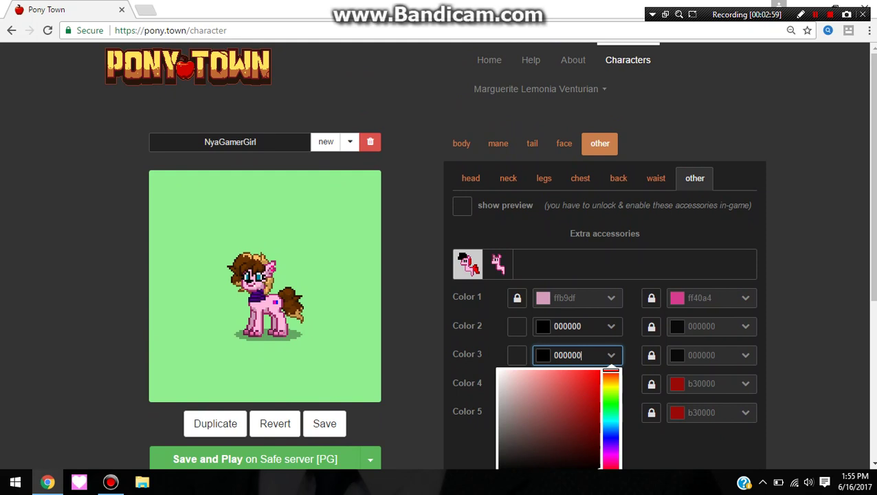
scroll(440, 275, down, 2)
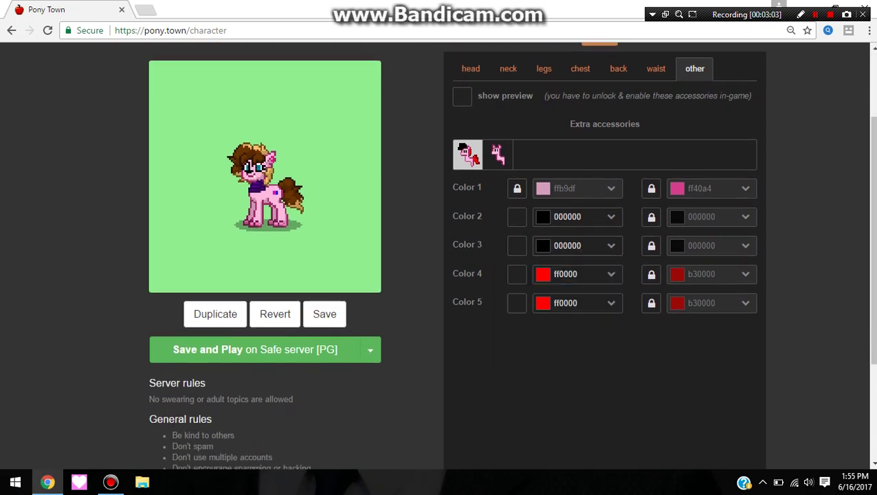
Step: Try the dark red shade ae1717 for Color 3 of the extra accessories and return it to 000000
click(577, 246)
click(587, 293)
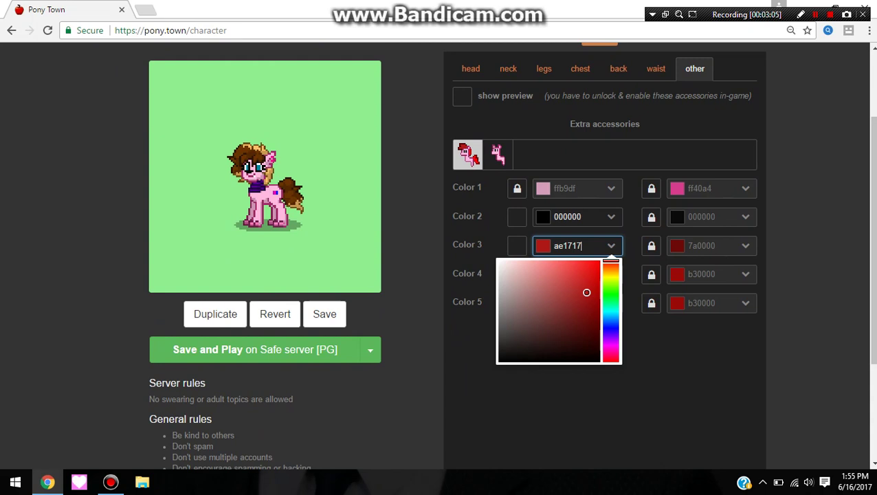
drag(587, 293, 601, 363)
drag(631, 313, 555, 272)
click(577, 274)
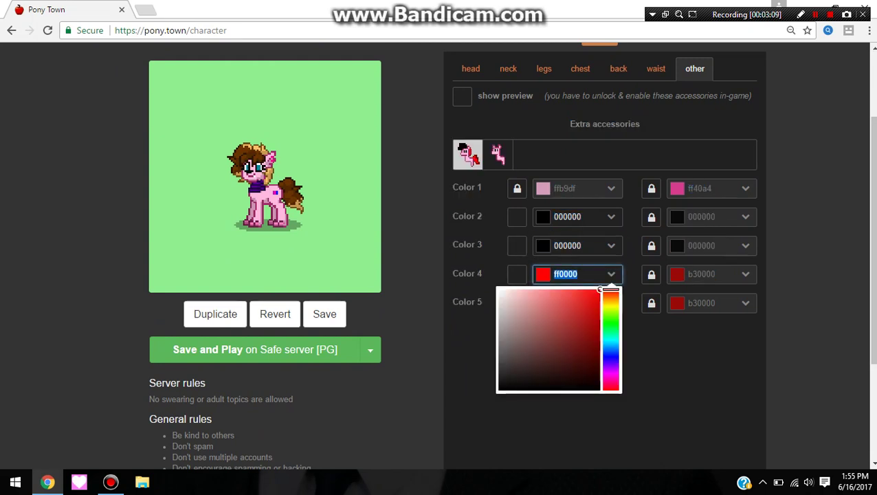
Step: Set Color 2 of the extra accessories to white, ffffff
click(577, 217)
text(ffffff)
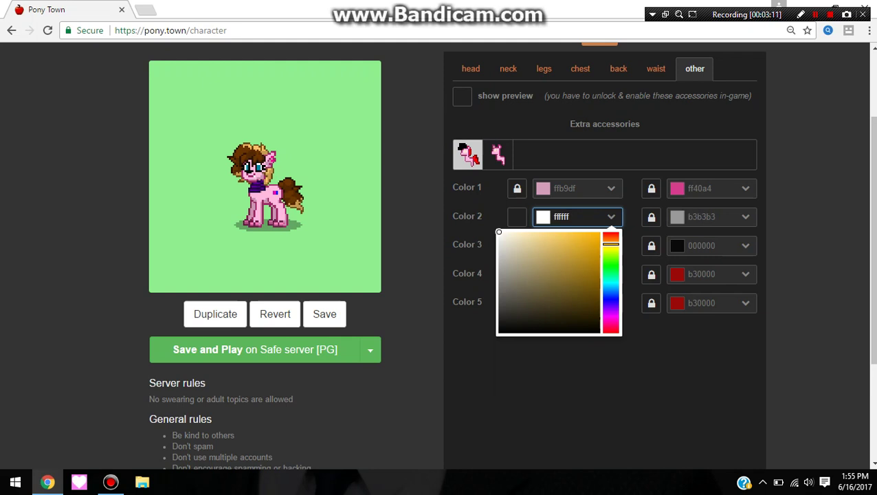
key(Return)
Step: Set both Color 4 and Color 5 of the extra accessories to black, 000000
click(566, 274)
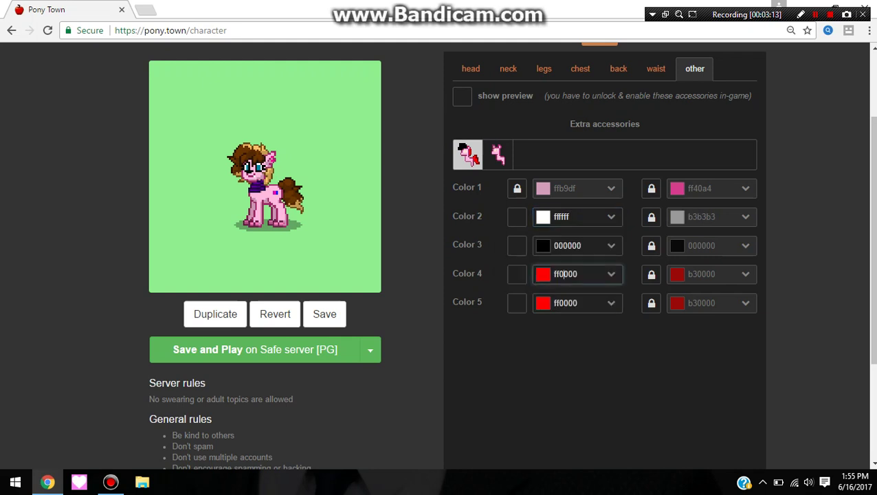
text(000000)
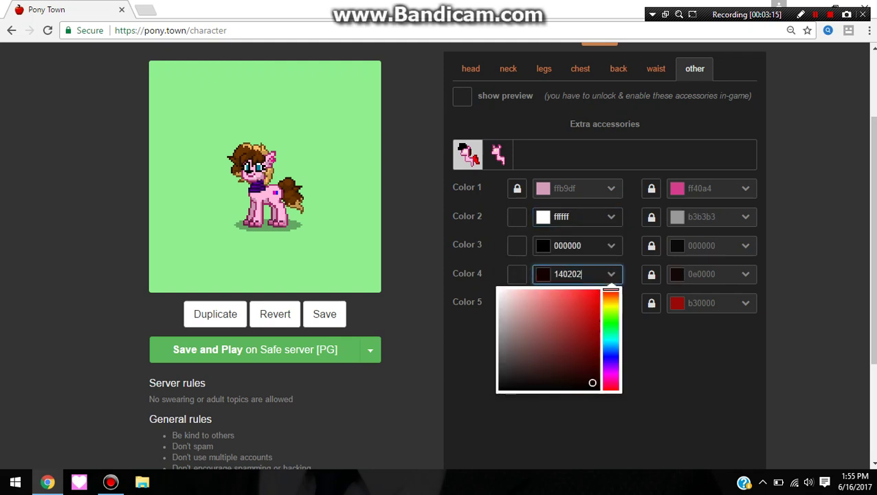
key(Return)
click(567, 303)
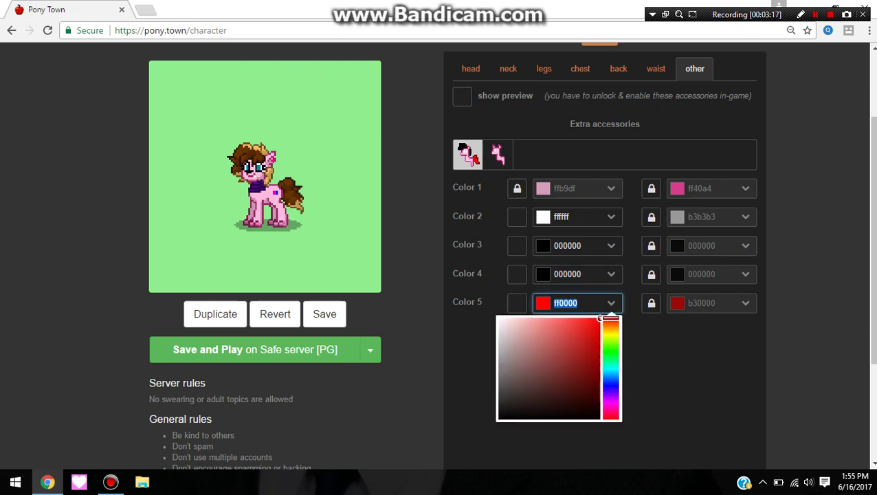
text(000000)
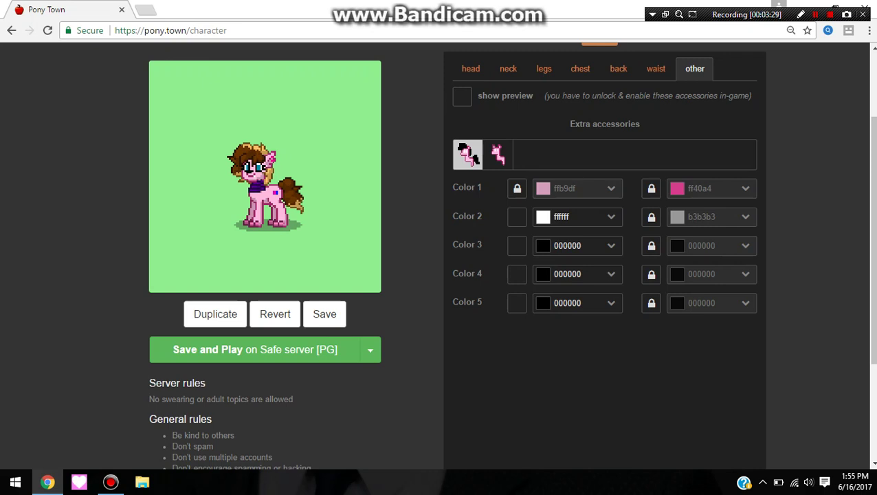
Step: Unlock Color 1 of the extra accessories and set it to the grey shade 575757
click(517, 189)
click(517, 188)
click(517, 189)
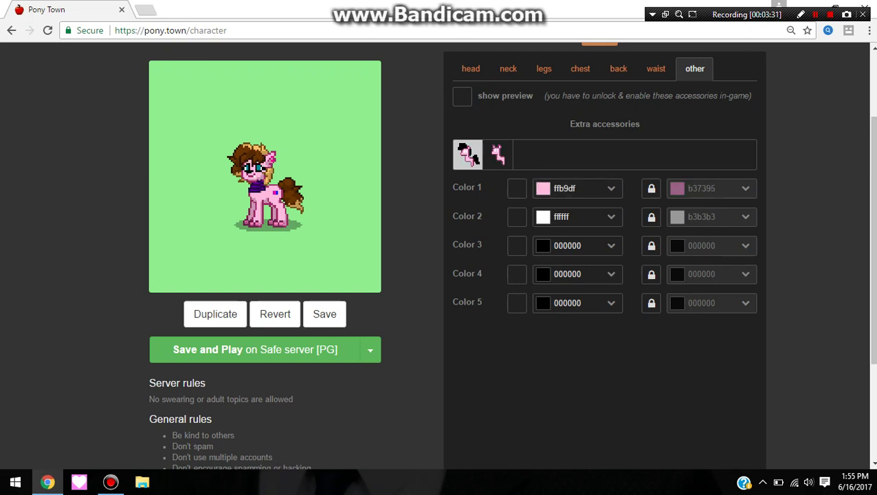
click(555, 188)
drag(568, 224, 601, 305)
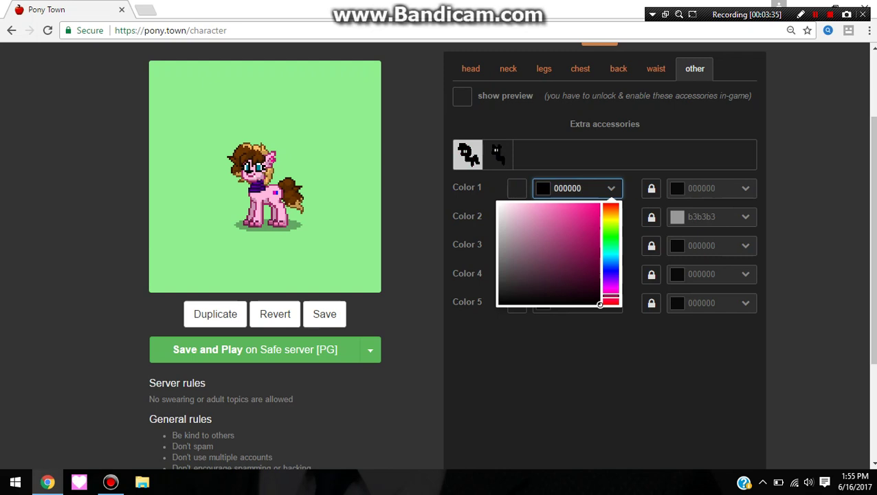
drag(534, 286, 500, 270)
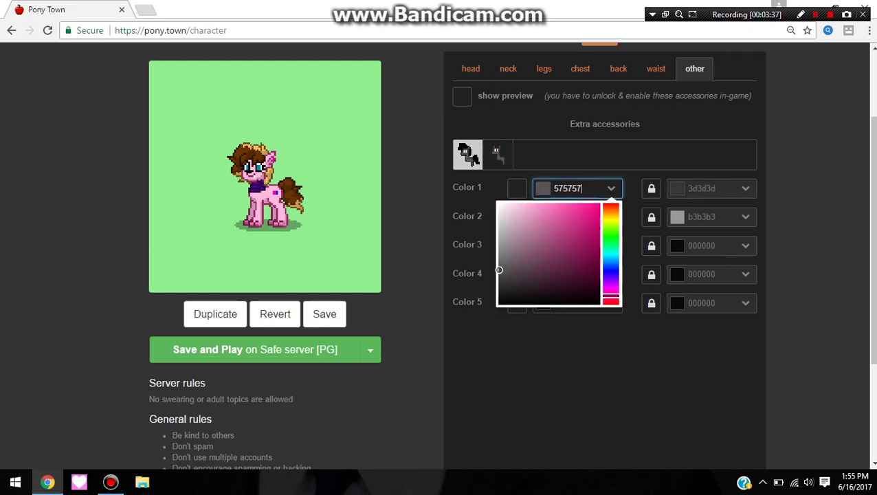
click(483, 234)
Step: Set Color 2 of the extra accessories to red, ff0000, and Color 1 to black, 000000
scroll(508, 178, up, 2)
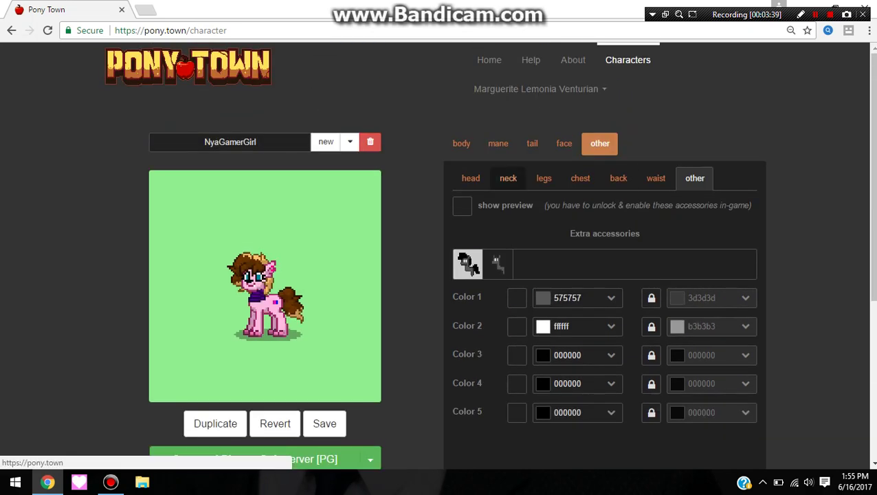
scroll(509, 180, down, 1)
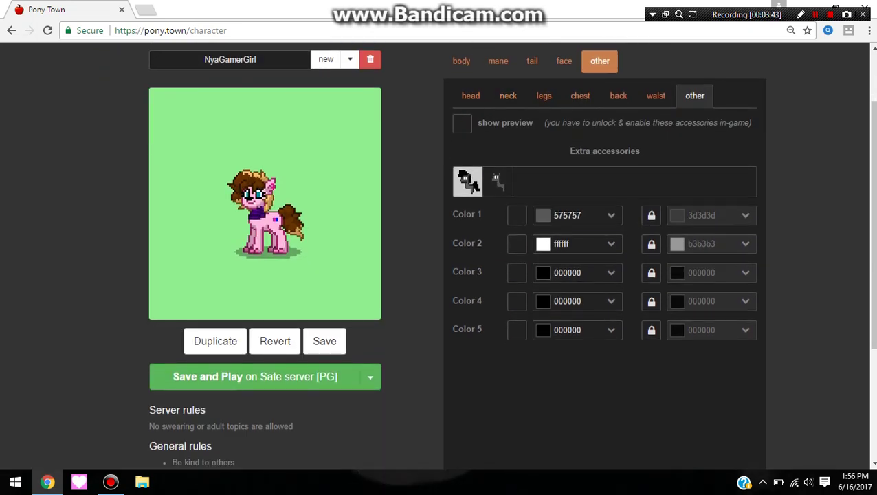
click(579, 244)
text(d90000)
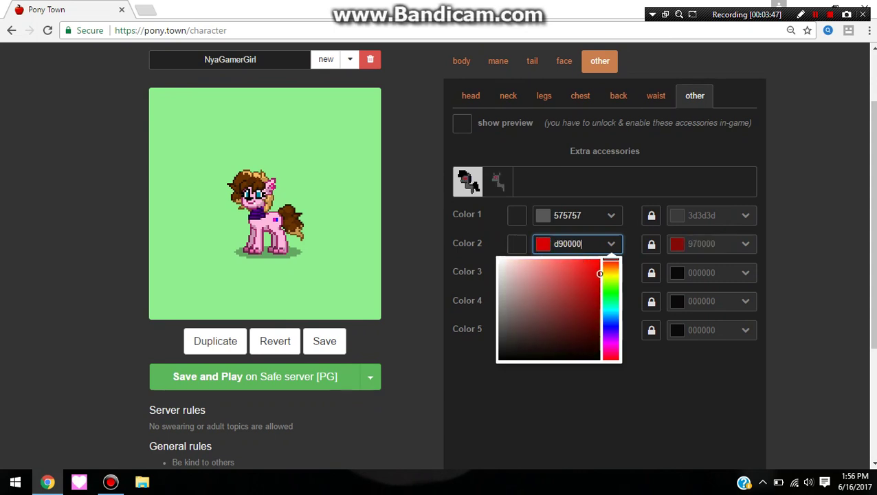
drag(601, 274, 600, 260)
click(577, 215)
drag(580, 290, 599, 332)
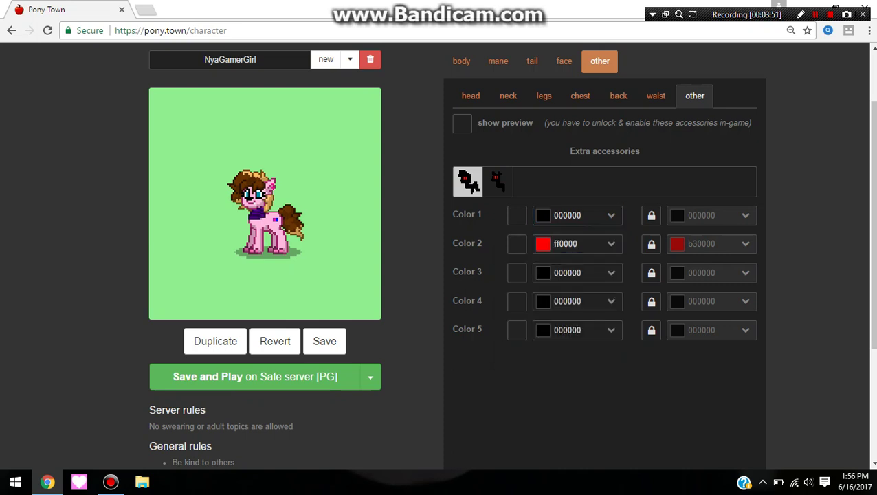
Step: Choose the second extra accessory, then save the character with the waist accessories open
click(498, 180)
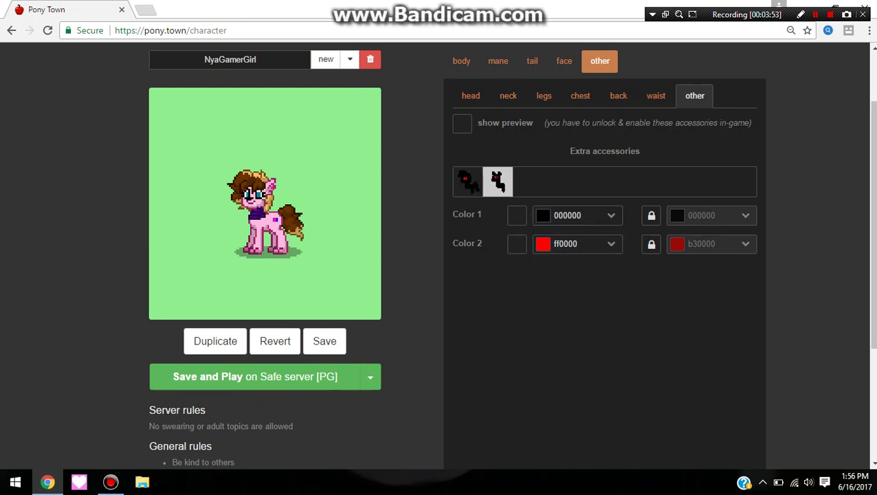
scroll(656, 131, up, 1)
click(656, 131)
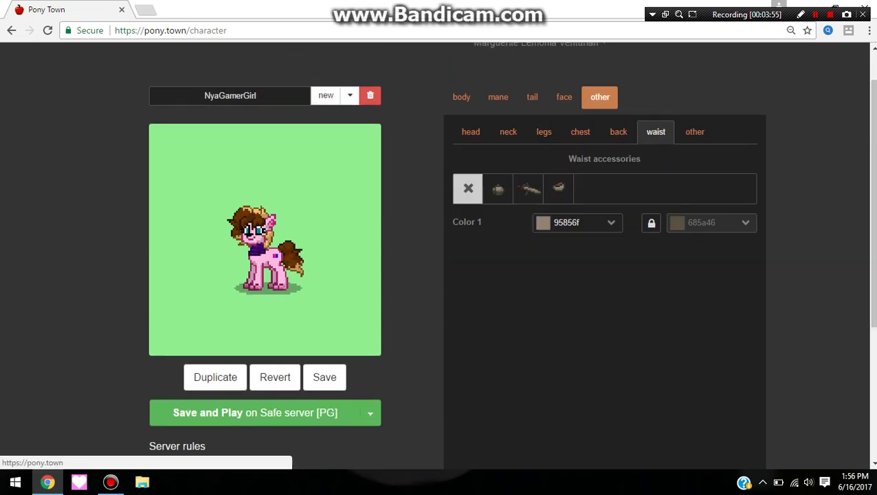
click(325, 377)
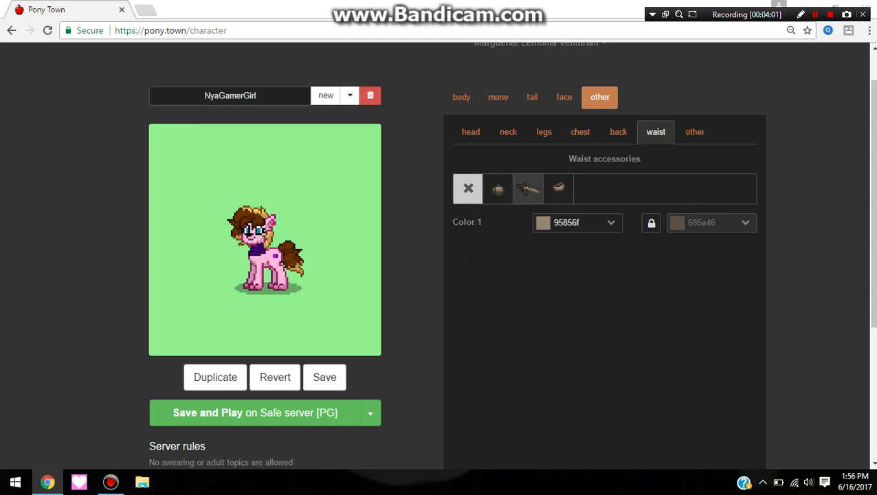
Step: Try out the available waist accessories on the pony and equip the round pouch
click(528, 189)
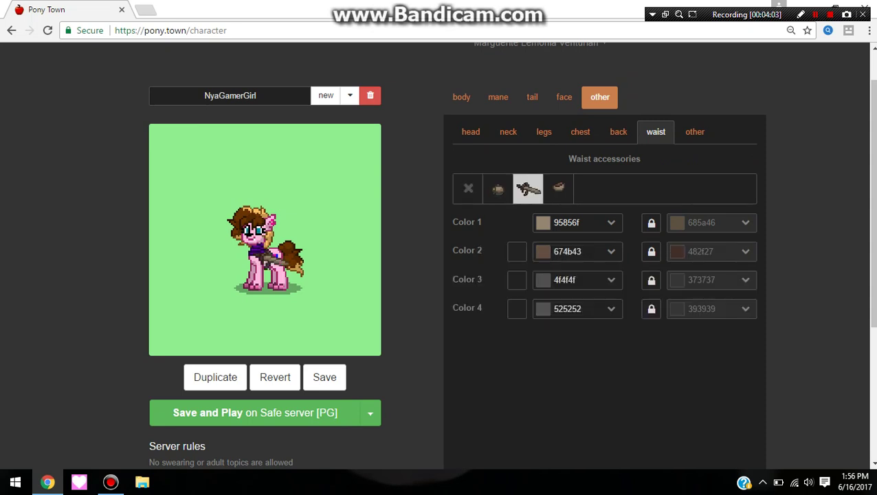
click(498, 189)
click(558, 189)
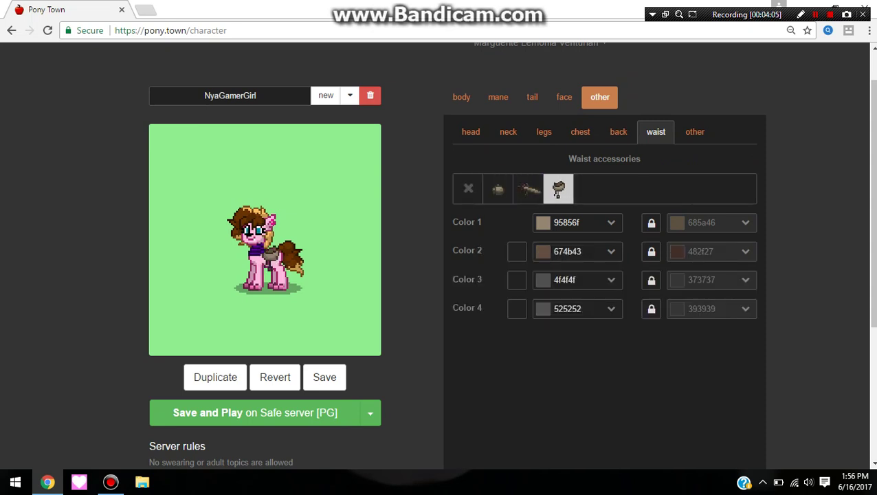
click(528, 189)
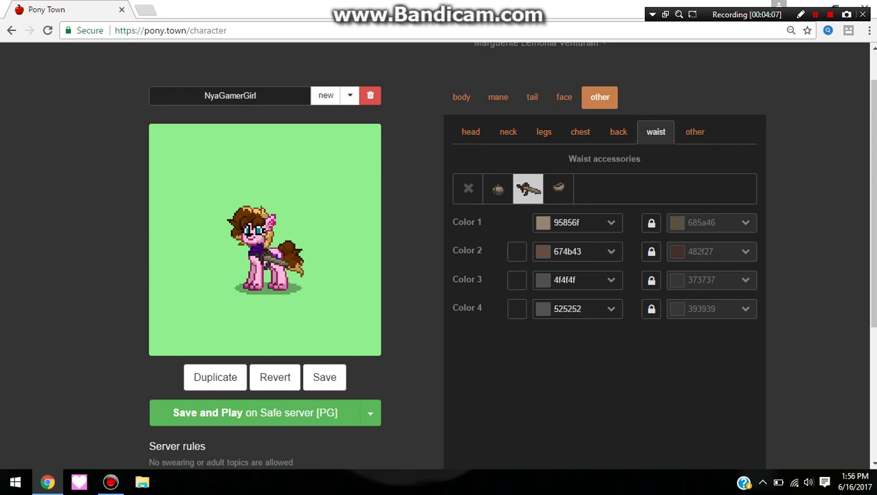
click(498, 189)
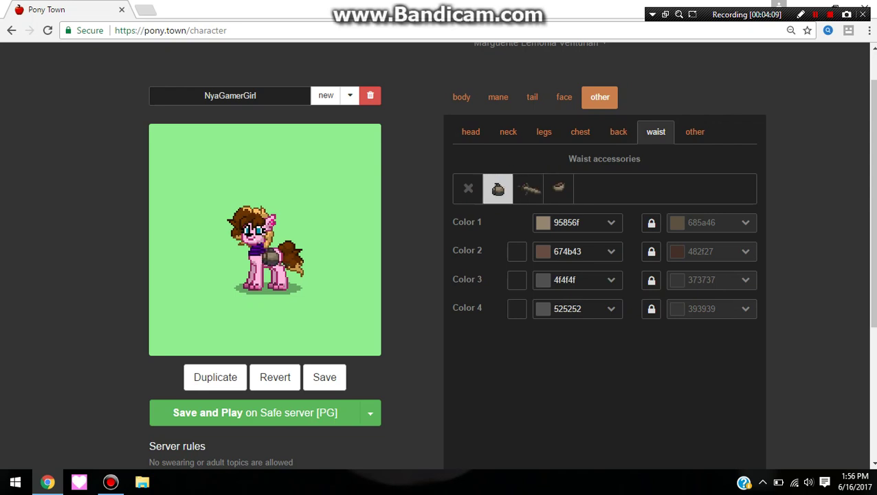
Step: Set Color 1 of the waist accessories to orange, ff9400, and Color 2 to red, ff0000
click(579, 223)
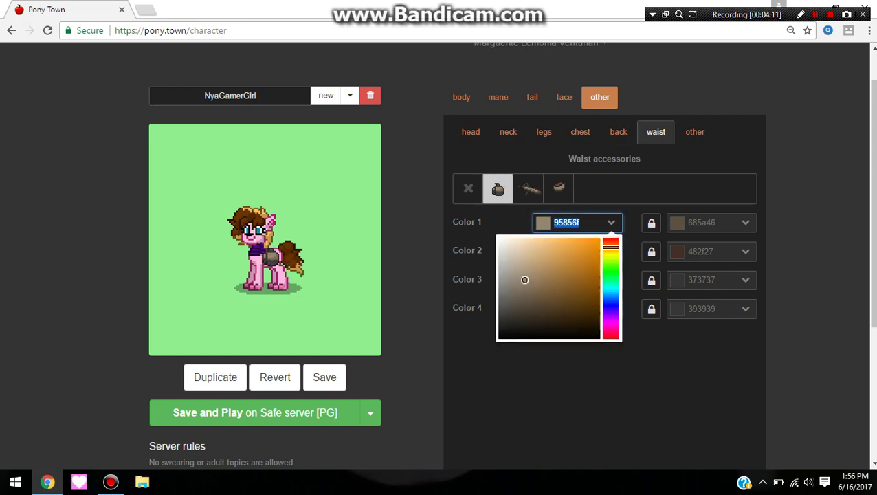
drag(573, 265, 601, 238)
click(578, 385)
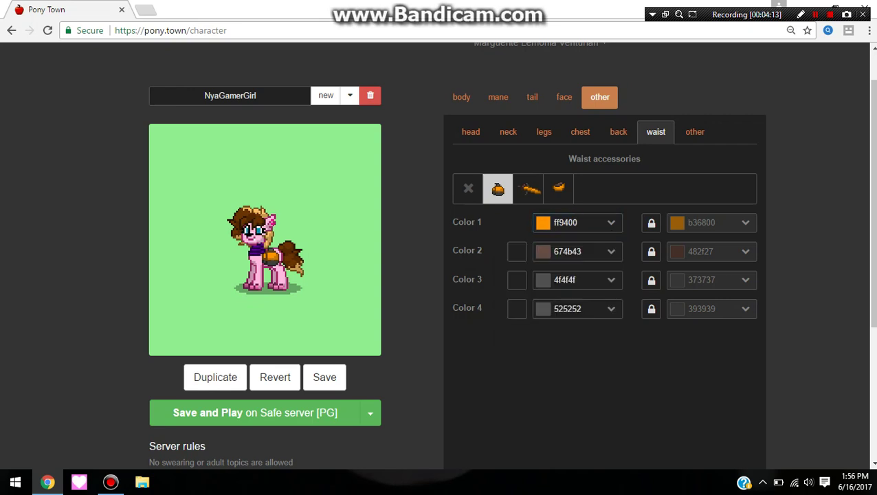
click(578, 251)
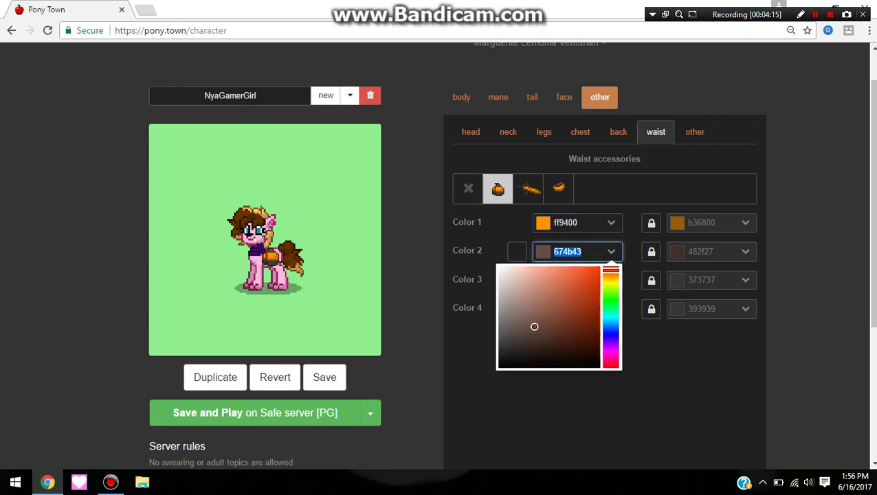
mouse_move(577, 289)
mouse_down()
mouse_move(524, 266)
mouse_move(611, 266)
mouse_up()
click(611, 272)
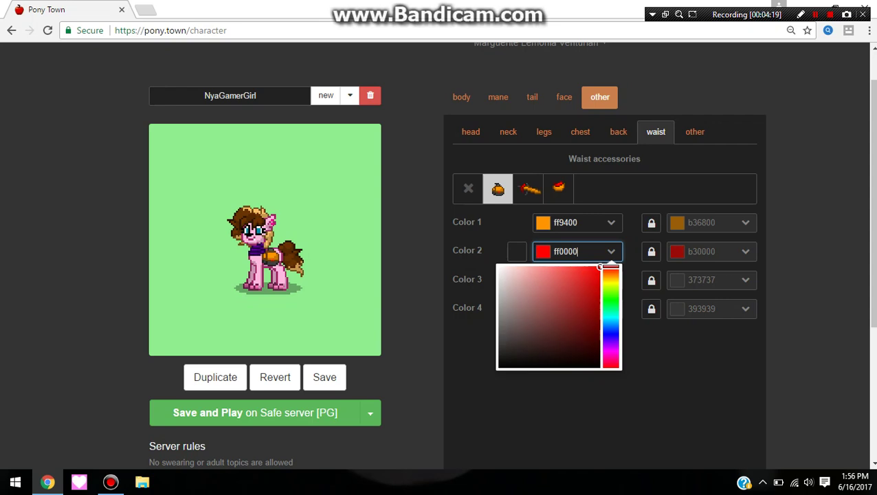
Step: Unlock the outline shade of Color 4 and set Color 1 of the waist accessories to red, ff0000
click(651, 308)
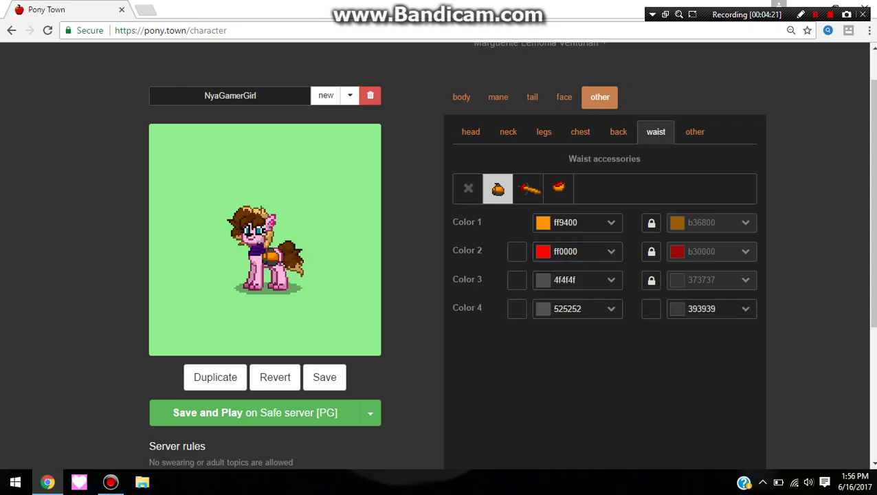
click(611, 223)
drag(584, 260, 600, 238)
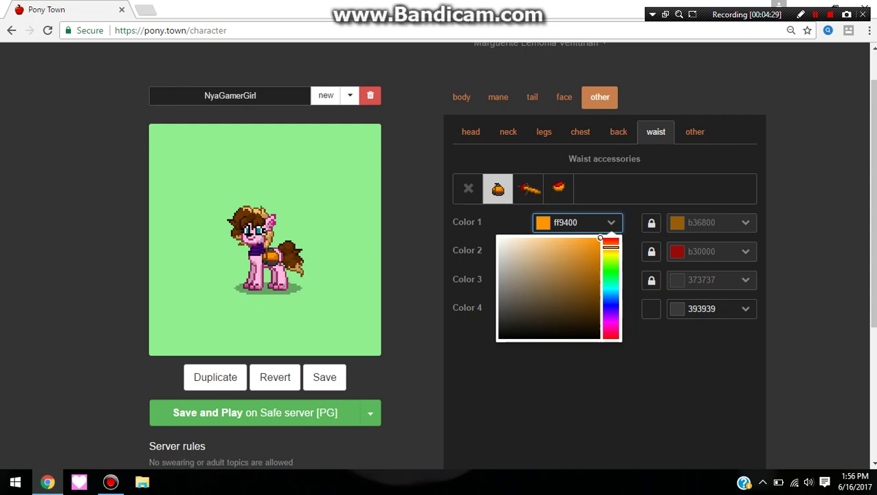
mouse_move(600, 238)
mouse_down()
mouse_move(499, 238)
mouse_move(600, 238)
mouse_up()
key(ctrl+a)
text(ff0000)
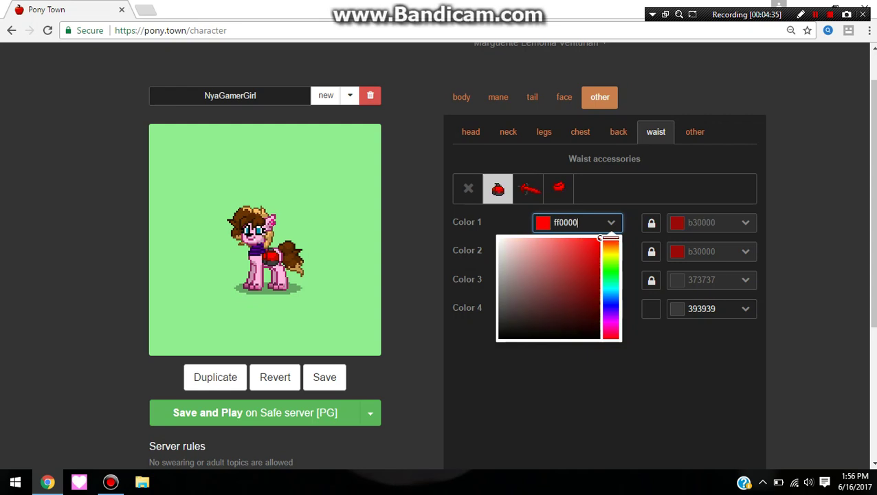
click(492, 230)
Step: Copy the red value of Color 2 of the waist accessories and set that color to black, 000000
double_click(566, 252)
key(ctrl+c)
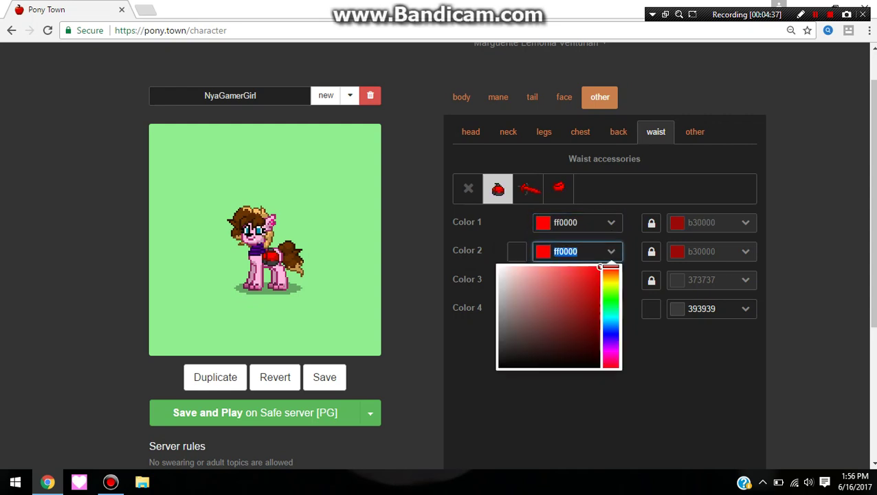
text(000000)
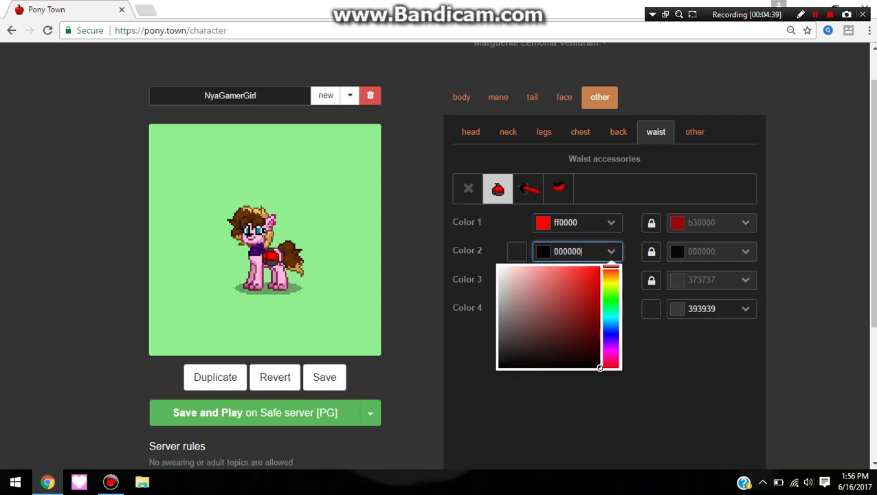
mouse_move(601, 368)
mouse_down()
mouse_move(500, 267)
mouse_move(573, 355)
mouse_move(600, 368)
mouse_up()
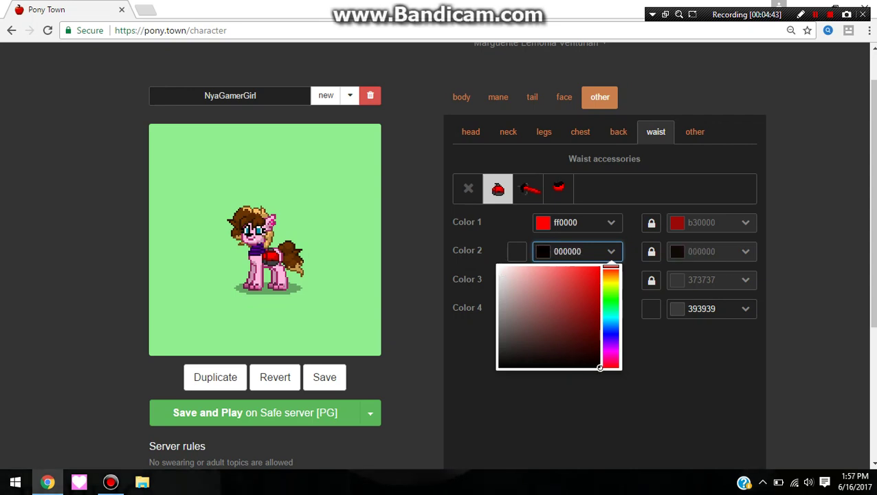
click(619, 393)
Step: Set Color 3 of the waist accessories to white, ffffff, after trying black, 000000
click(611, 280)
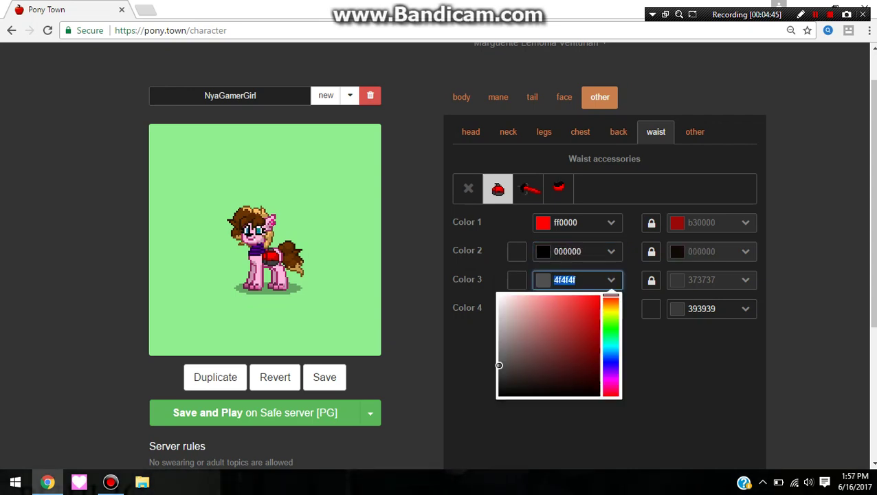
drag(563, 344, 600, 396)
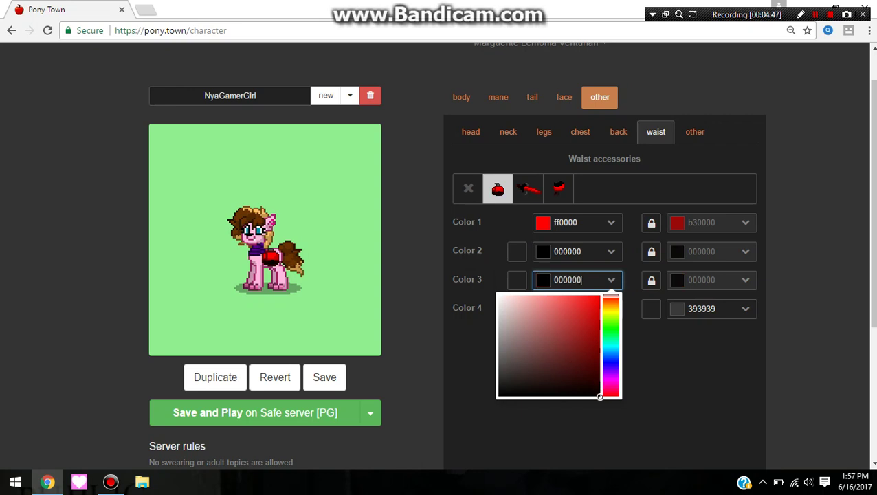
click(499, 295)
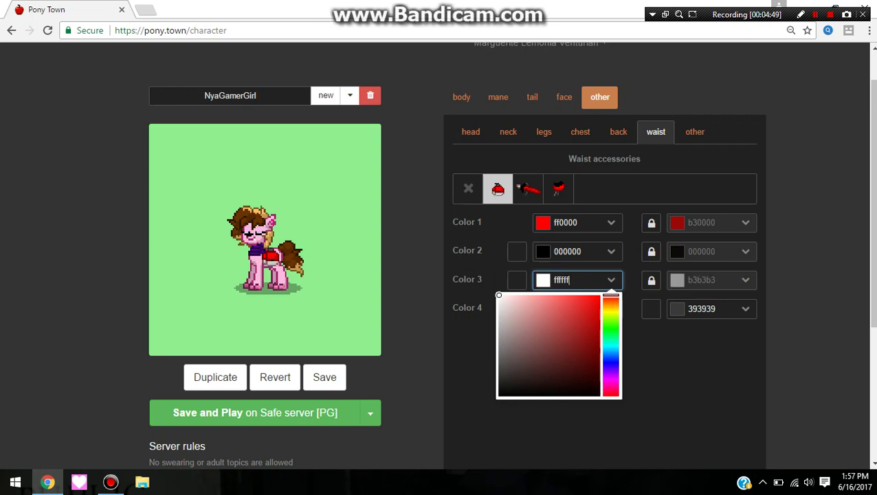
click(475, 337)
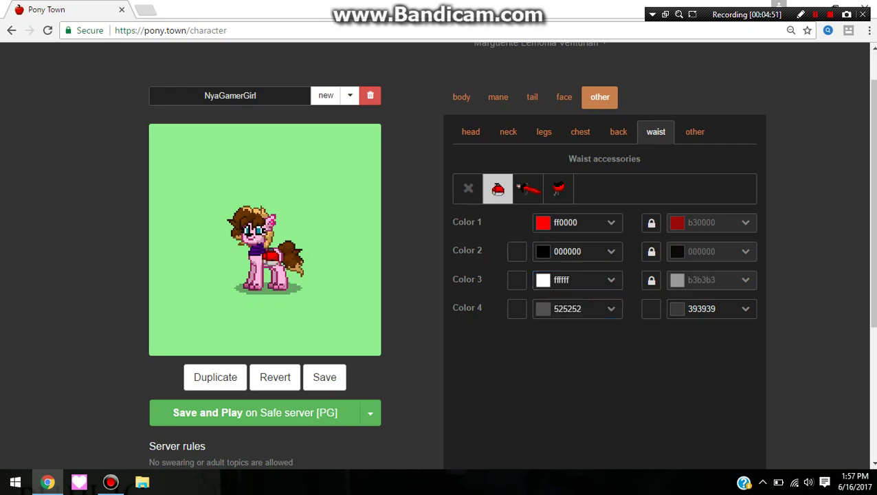
Step: Set Color 4 of the waist accessories to white, ffffff, after trying red, ff0000
click(584, 308)
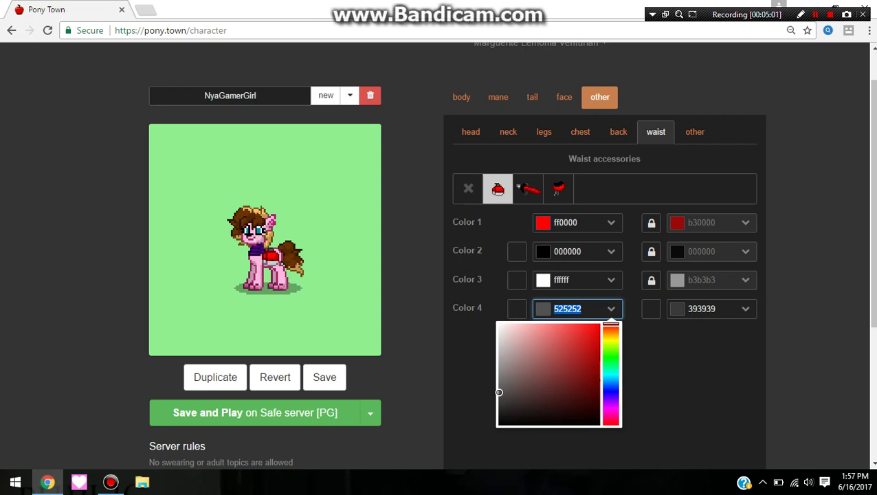
key(ctrl+v)
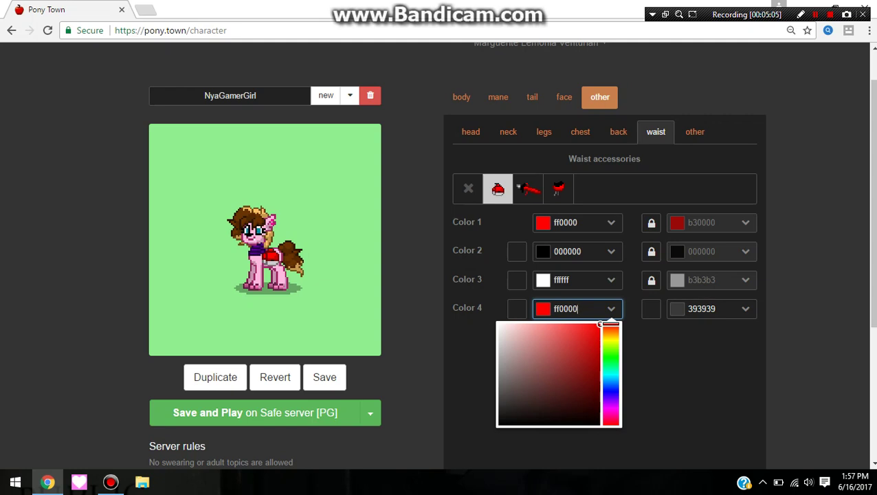
drag(582, 337, 498, 323)
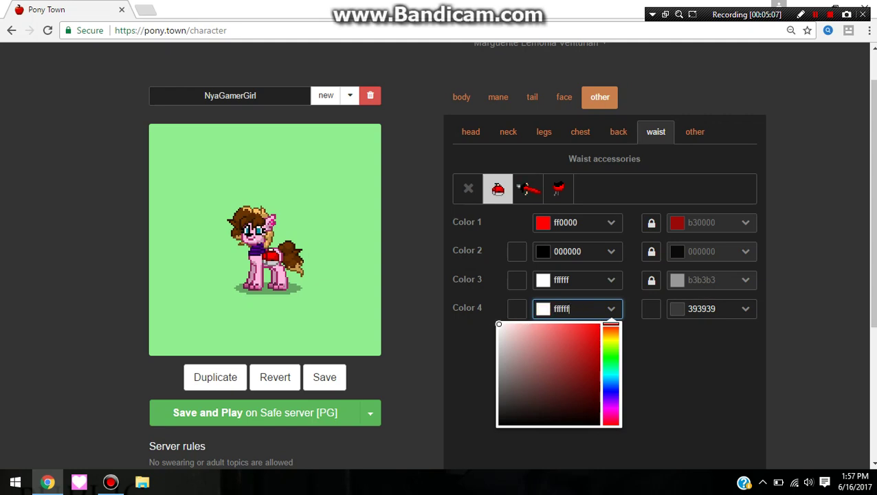
right_click(454, 277)
click(454, 276)
click(454, 277)
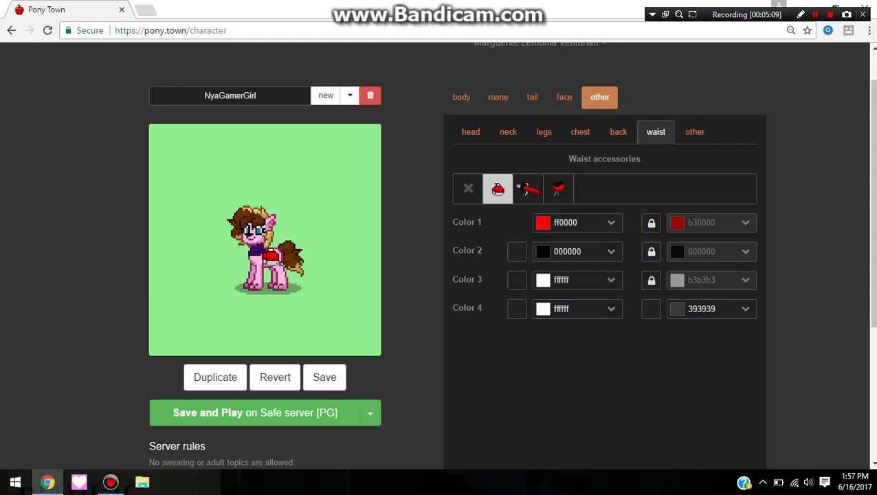
Step: Set Color 2 of the waist accessories to blue, 0037ff, and remove the pouch from the pony
scroll(511, 255, down, 1)
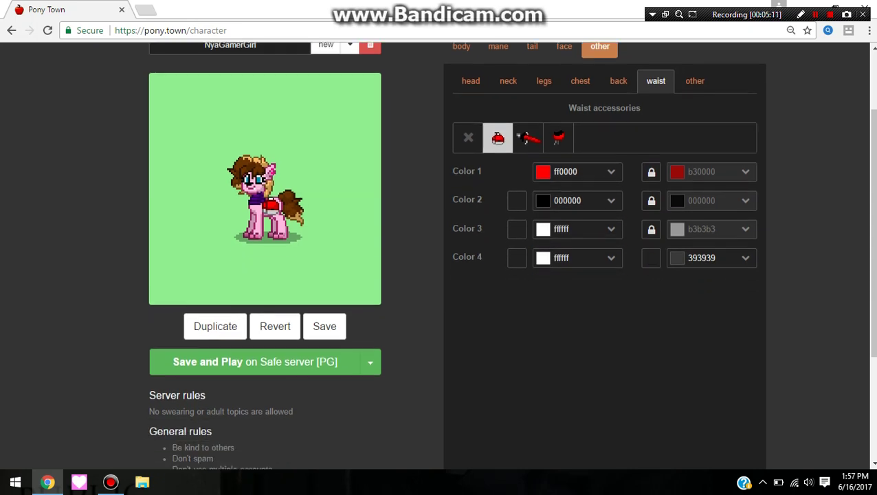
scroll(511, 254, up, 1)
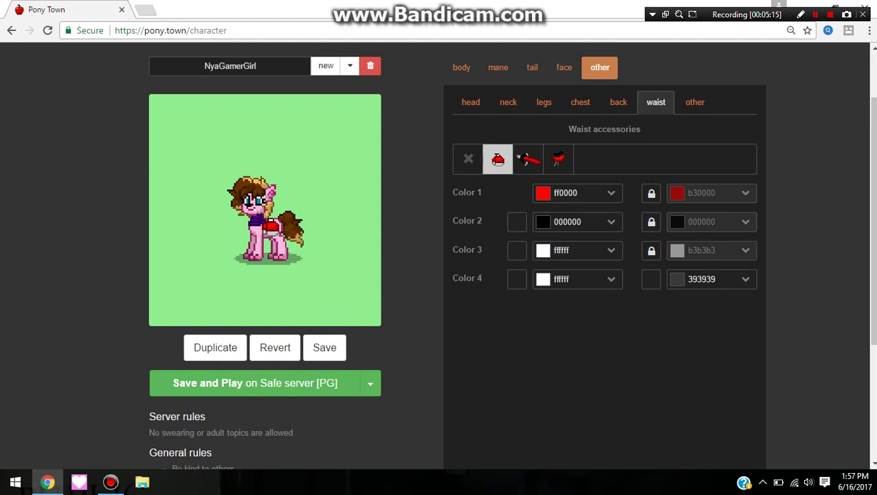
click(576, 222)
mouse_move(597, 286)
mouse_down()
mouse_move(598, 277)
mouse_move(499, 237)
mouse_up()
mouse_move(599, 238)
mouse_down()
mouse_move(600, 286)
mouse_move(611, 300)
mouse_move(543, 254)
mouse_move(600, 237)
mouse_up()
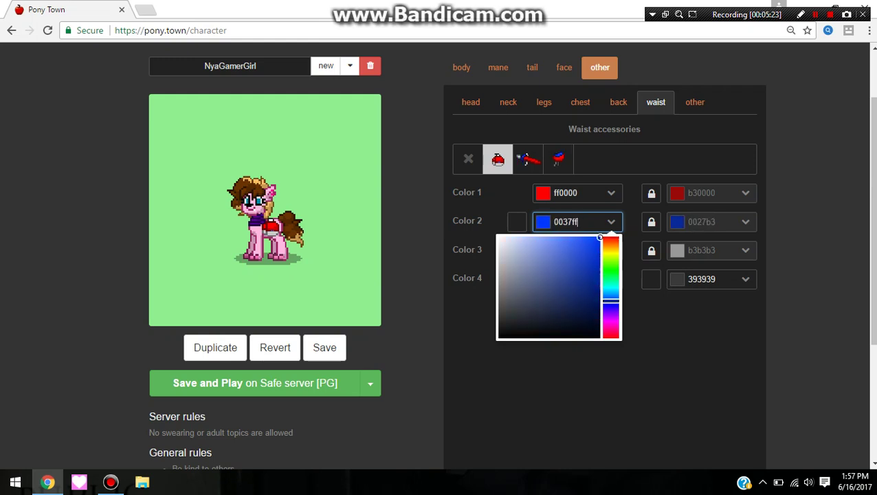
click(611, 222)
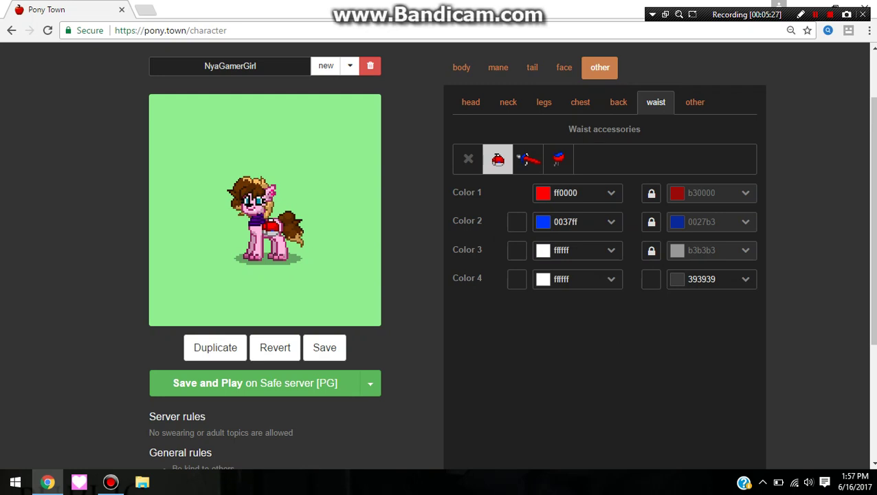
click(468, 159)
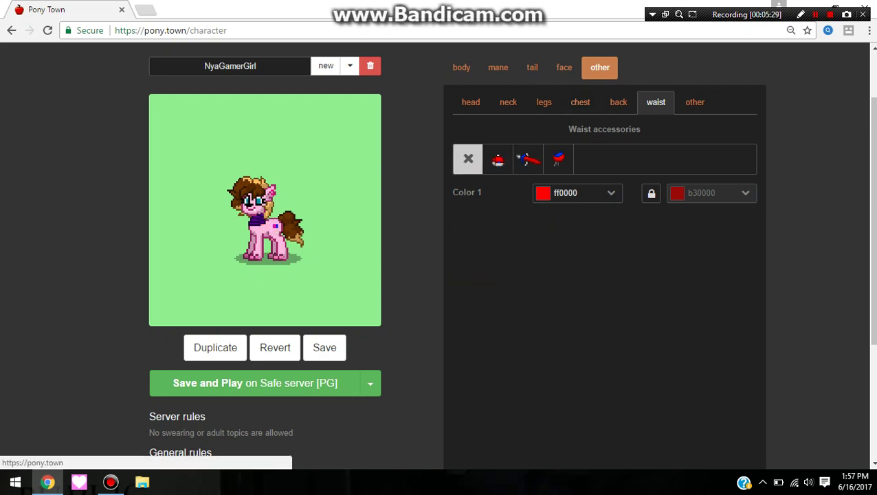
Step: Put the bow from the back accessories on the pony after trying the other back accessories
click(618, 102)
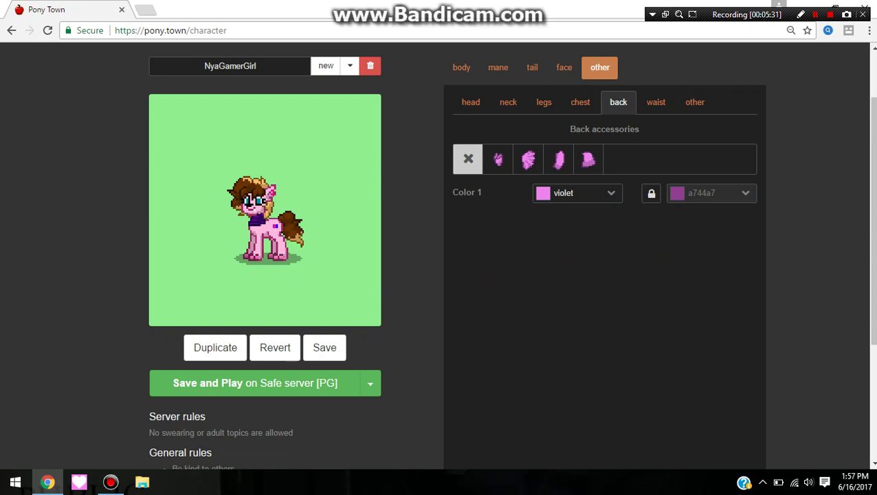
click(589, 159)
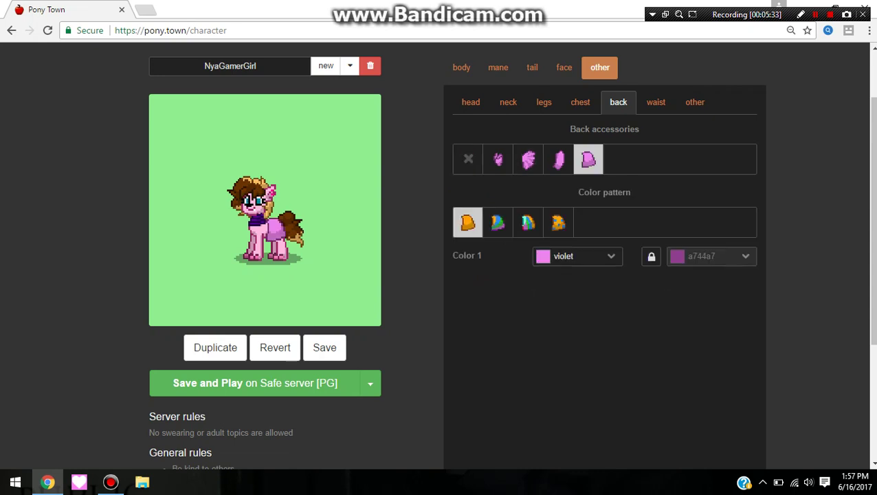
click(558, 158)
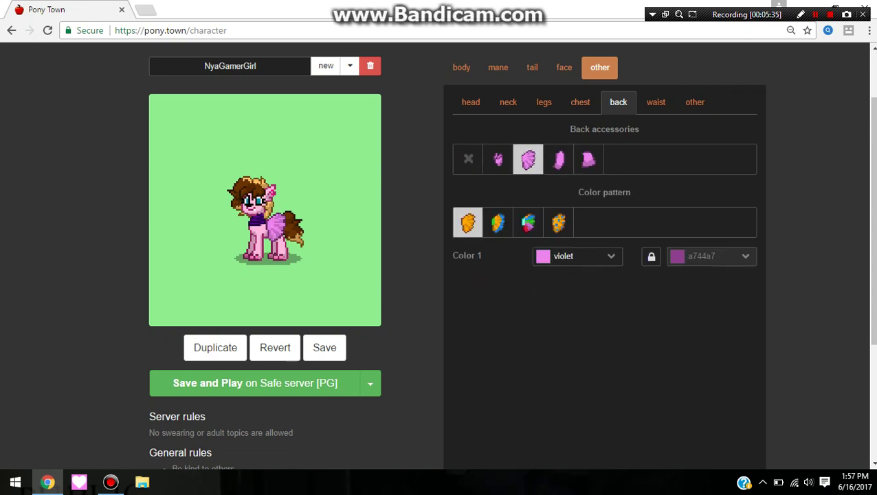
click(498, 159)
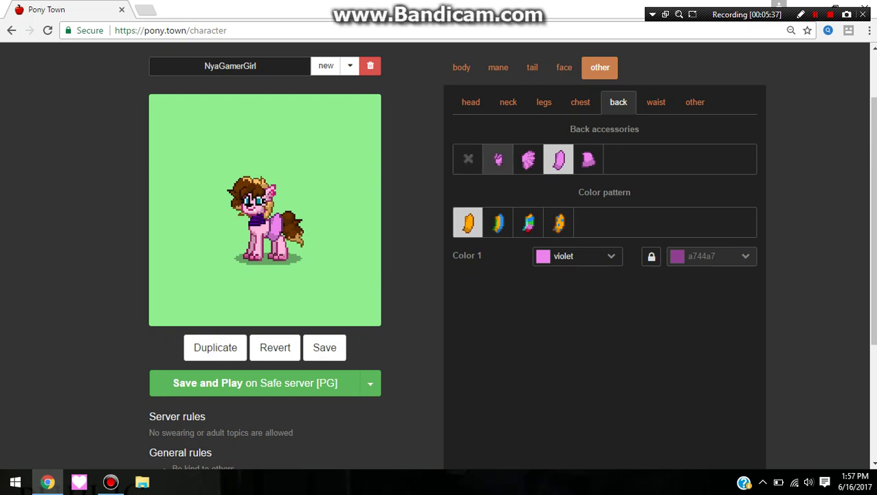
Step: Try pink shades for Color 1 of the back accessories, ending with ff007c
click(571, 193)
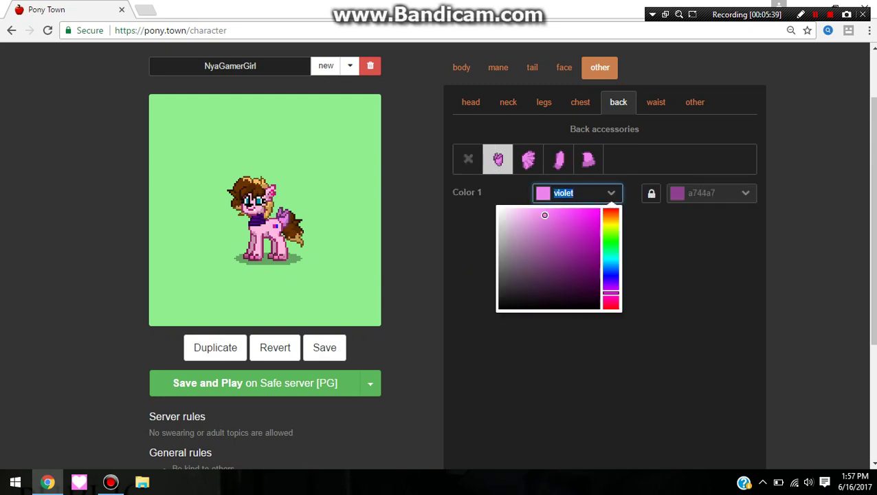
text(ff00ff)
key(BackSpace)
key(BackSpace)
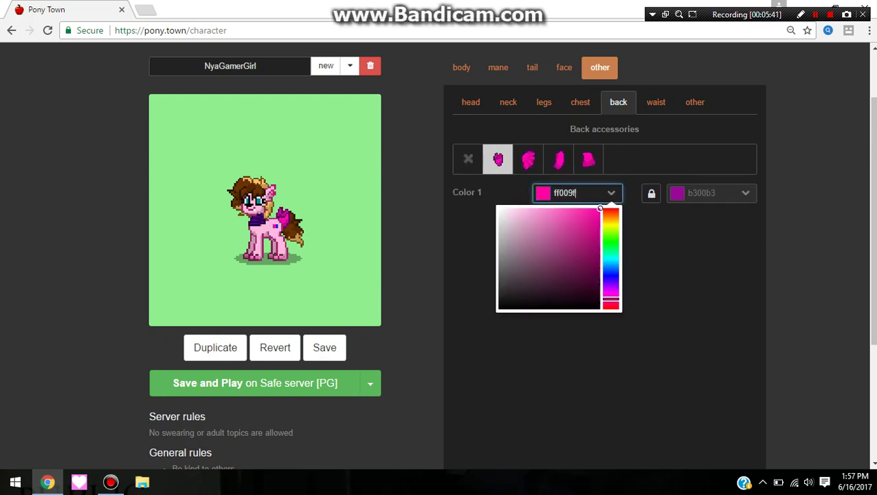
text(74)
key(BackSpace)
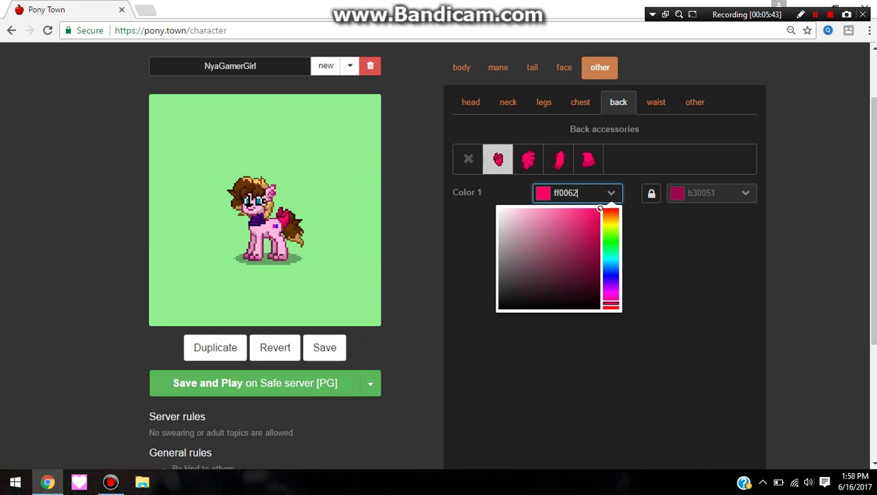
text(c)
key(Escape)
Step: Try ff0059, the lighter pink ff4888 and ff1064 for Color 1 of the back accessories
click(565, 193)
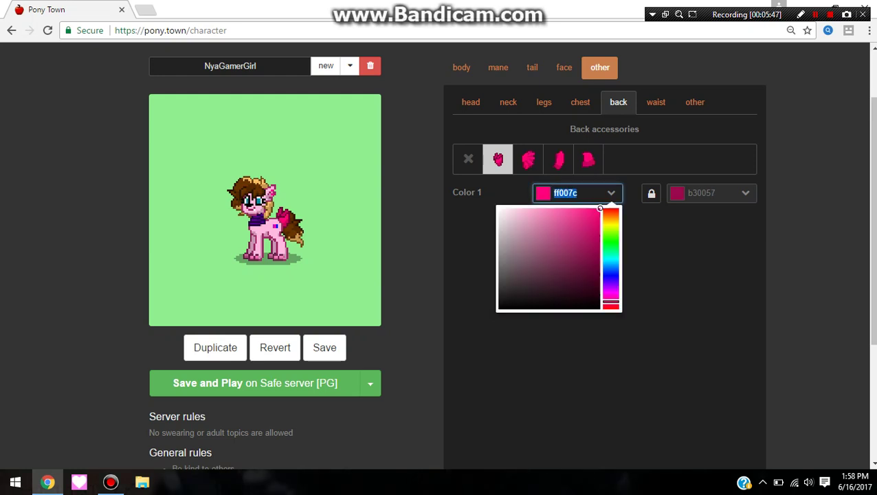
text(ff0059)
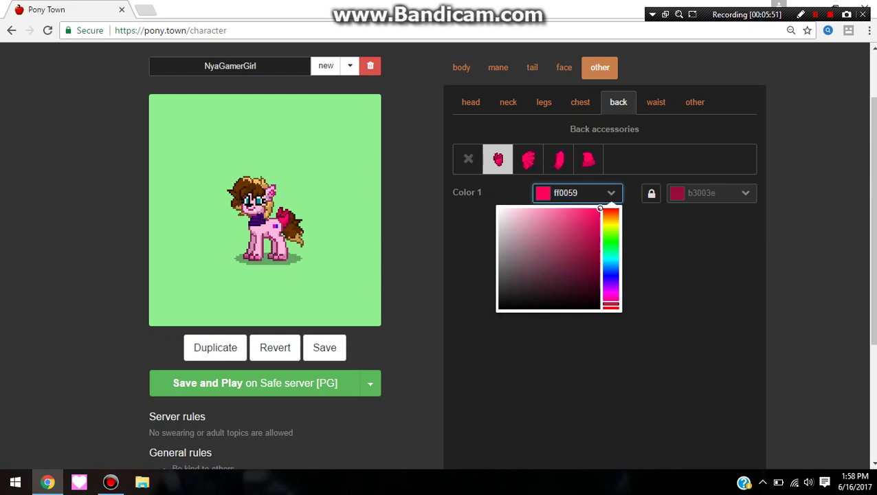
drag(554, 220, 572, 209)
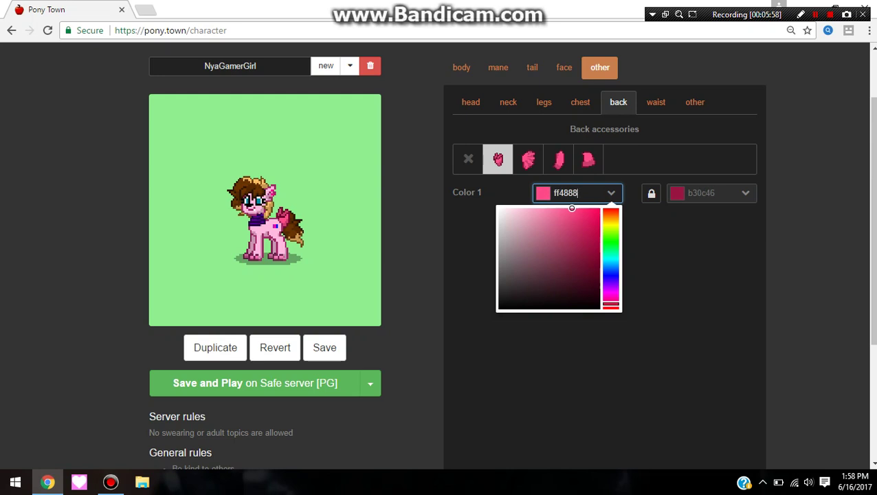
drag(573, 209, 601, 208)
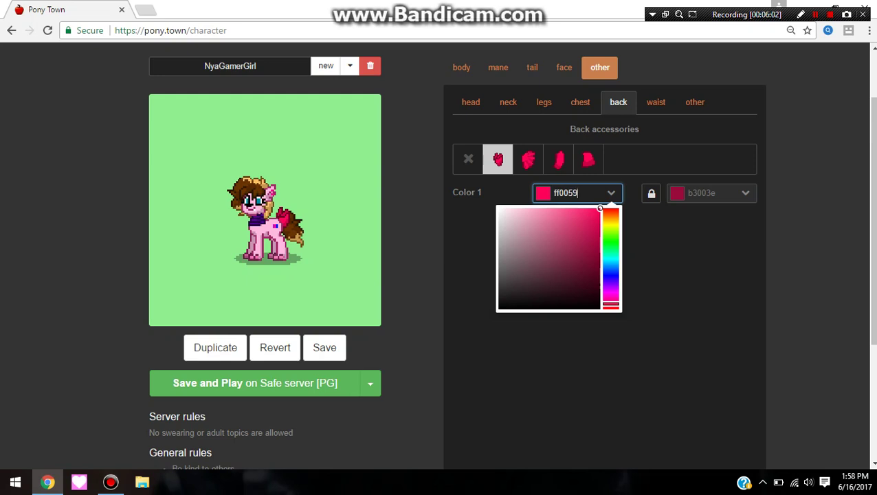
mouse_move(601, 208)
mouse_down()
mouse_move(598, 225)
mouse_move(600, 209)
mouse_up()
mouse_move(600, 209)
mouse_down()
mouse_move(577, 209)
mouse_move(594, 208)
mouse_up()
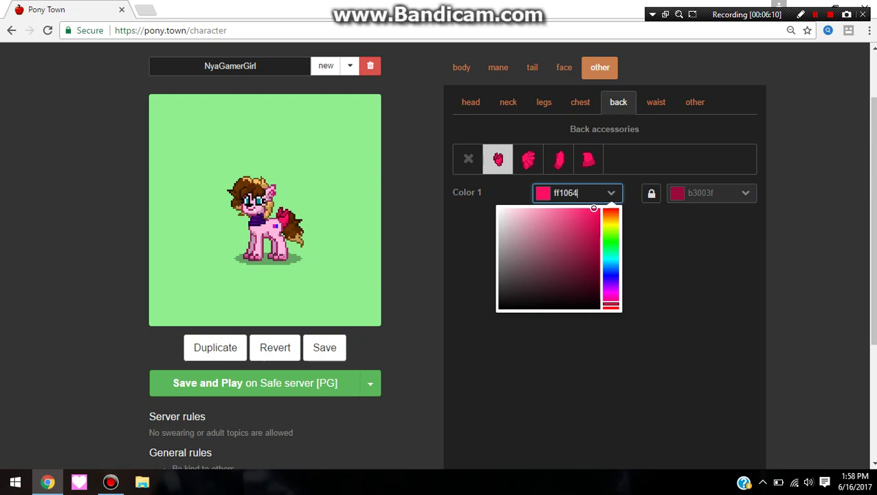
Step: Try the blue shades 1040ff and 1059ff for Color 1 of the back accessories
click(647, 241)
double_click(566, 193)
text(ff107c)
drag(611, 302, 611, 273)
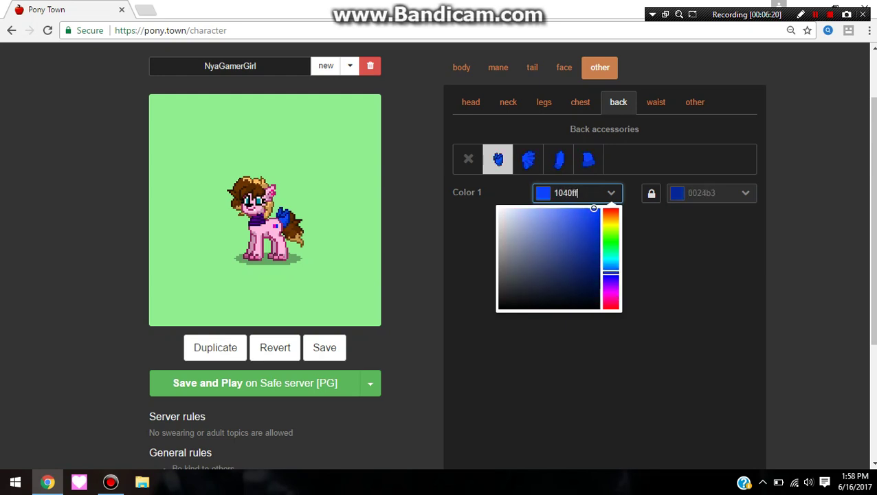
key(BackSpace)
key(BackSpace)
key(BackSpace)
key(BackSpace)
text(51ff)
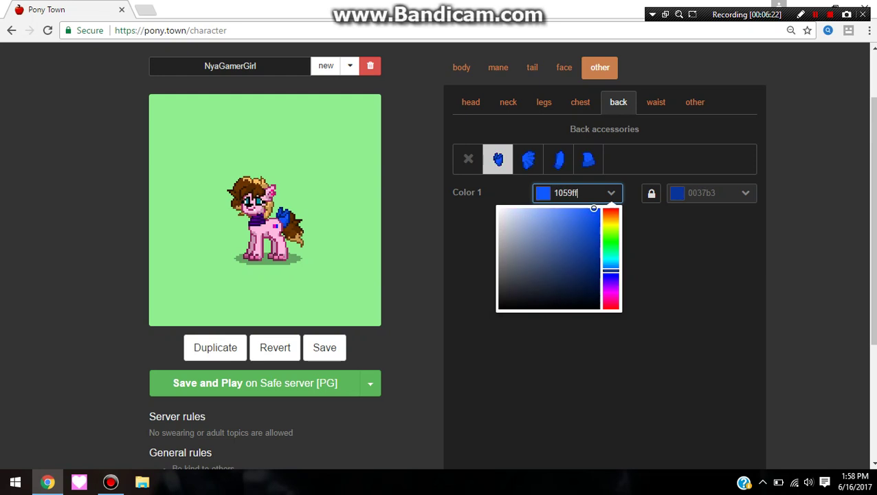
Step: Try magenta, ff10e7, and pink, fe60b2, for Color 1 of the back accessories
key(BackSpace)
key(BackSpace)
key(BackSpace)
key(BackSpace)
key(BackSpace)
key(BackSpace)
text(ff10ce)
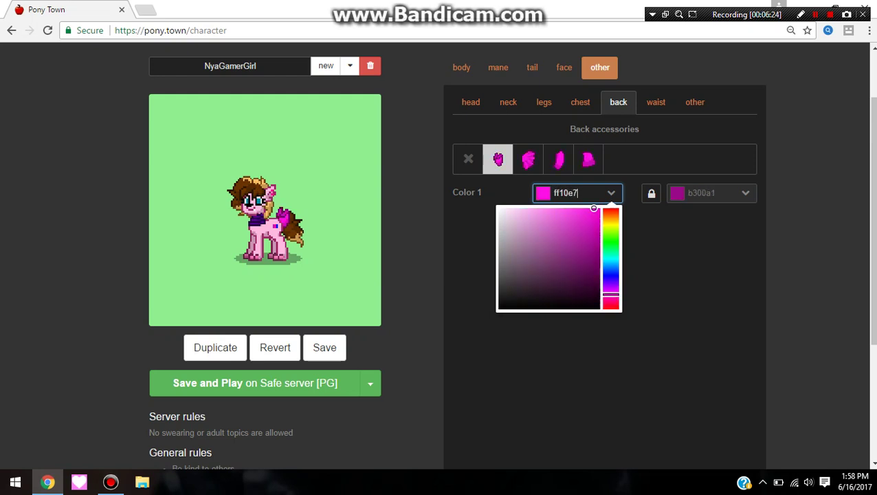
key(BackSpace)
key(BackSpace)
text(8d)
key(BackSpace)
key(BackSpace)
key(BackSpace)
key(BackSpace)
key(BackSpace)
text(e60b2)
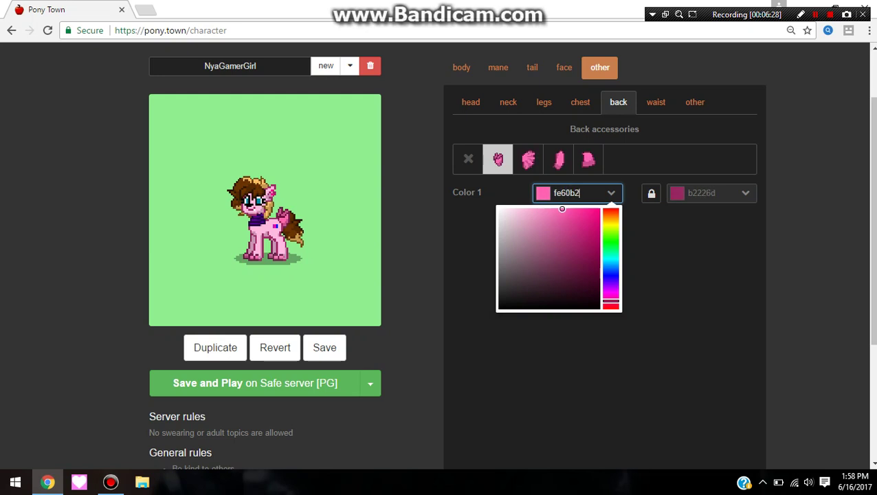
Step: Set Color 1 of the back accessories to pink, ff3da2
key(BackSpace)
key(BackSpace)
key(BackSpace)
key(BackSpace)
key(BackSpace)
text(f3da2)
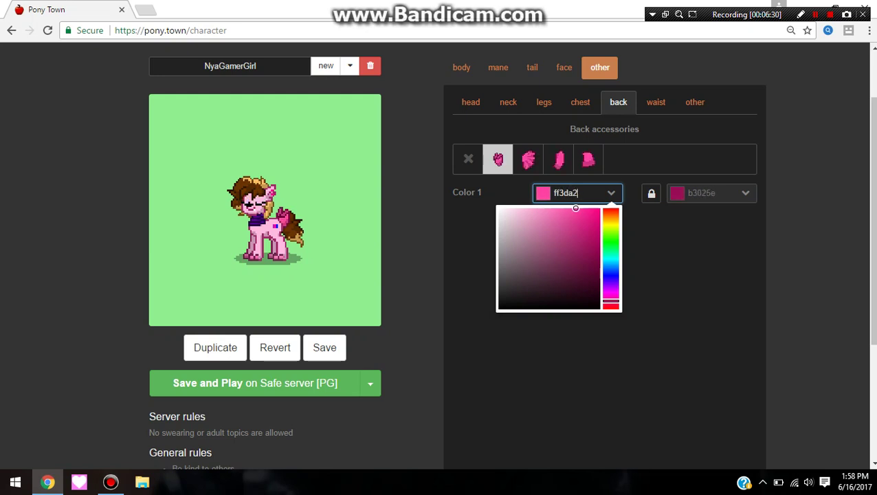
key(Return)
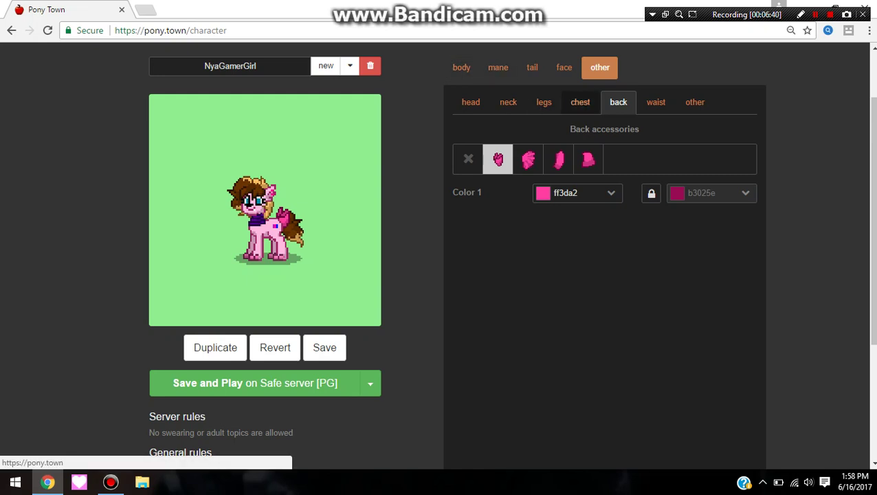
Step: Put the chest accessory with sleeves on the pony and set its Color 1 to red, ff0000, after trying ff00ff
click(580, 102)
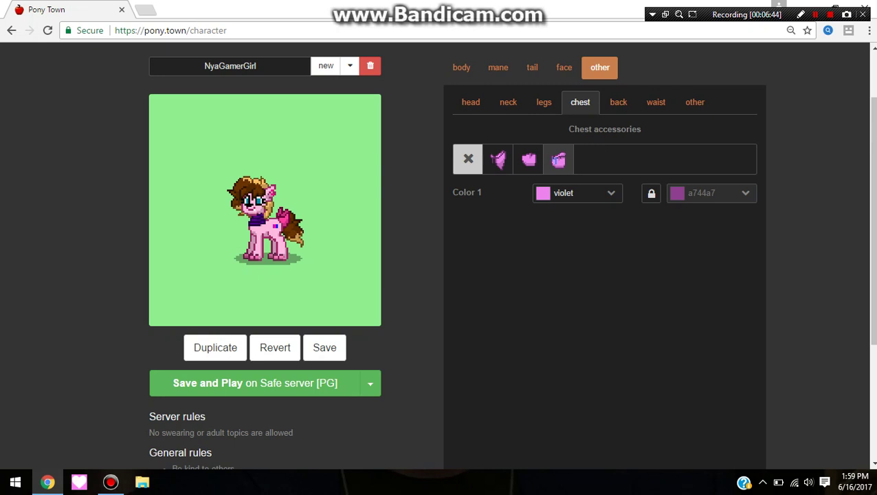
click(558, 158)
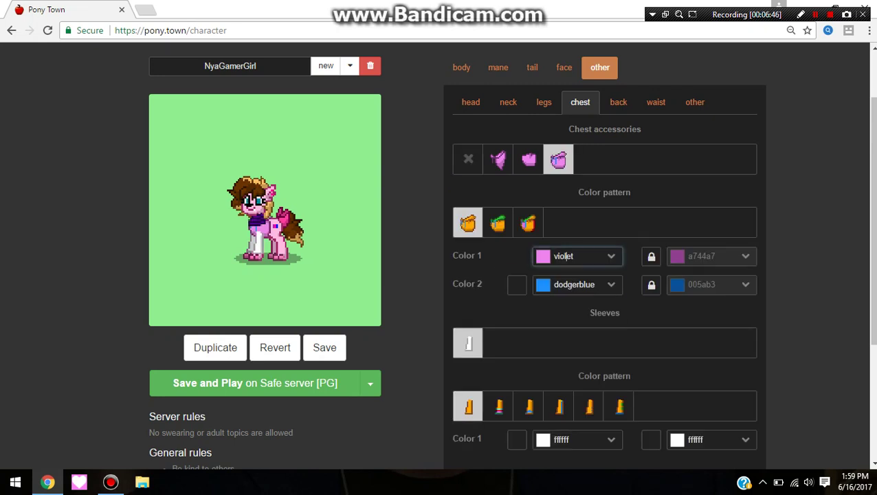
click(566, 256)
drag(574, 292, 600, 273)
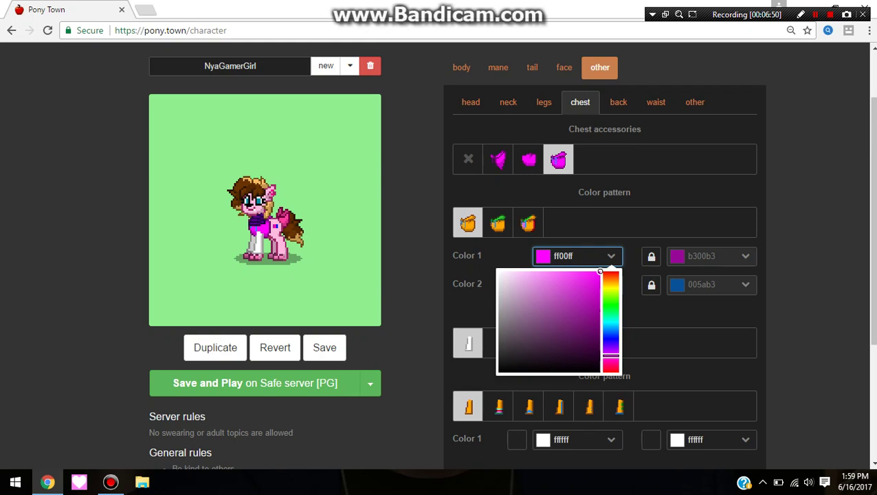
click(610, 273)
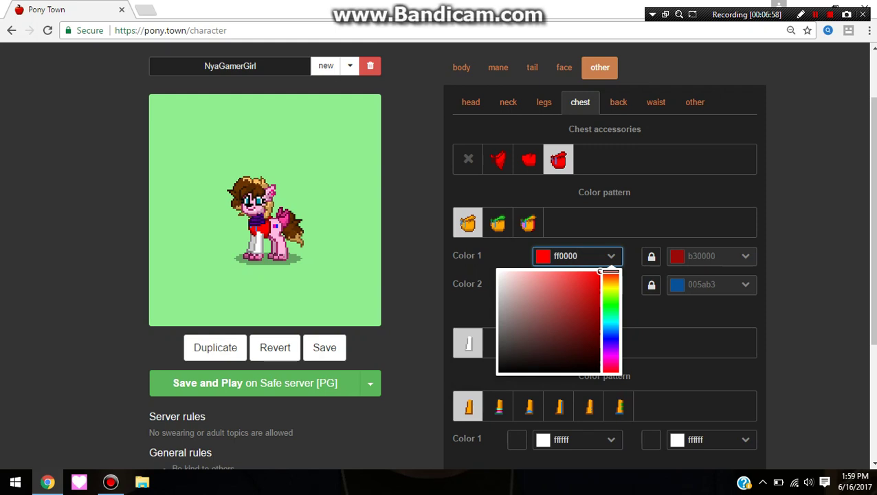
click(529, 159)
click(558, 160)
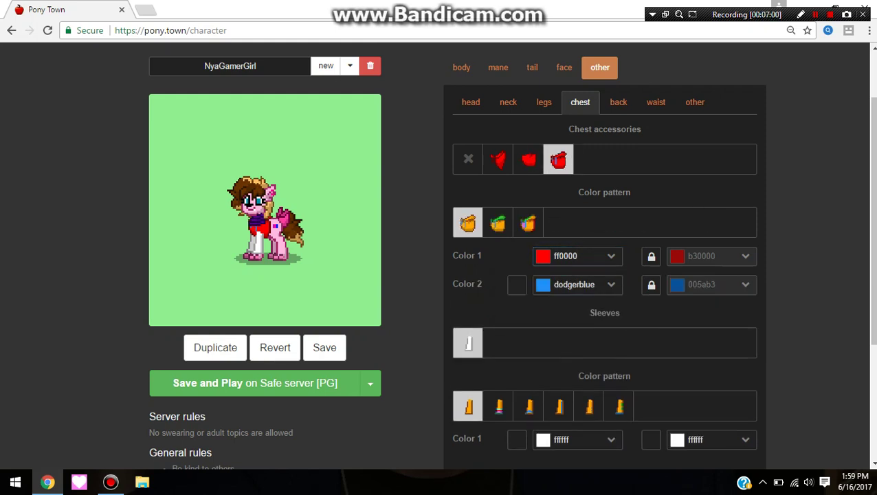
Step: Set Color 2 of the chest accessories to a brighter blue, 0081ff
click(610, 285)
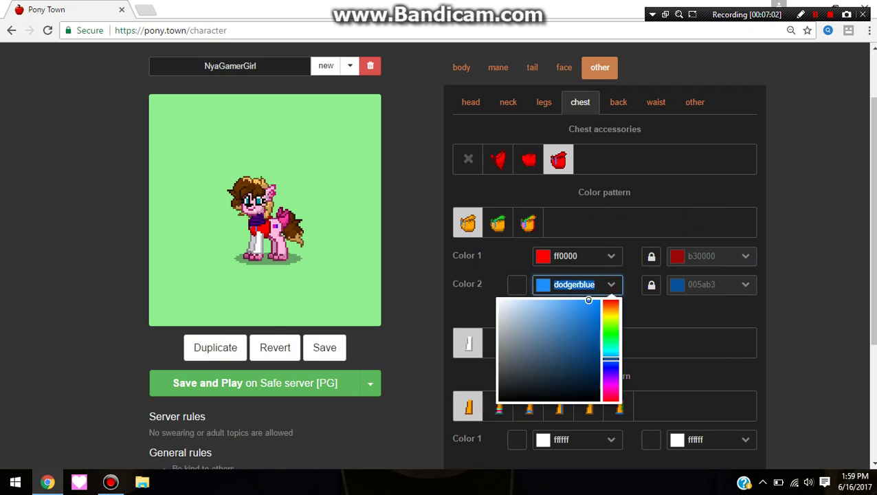
drag(571, 330, 600, 300)
click(660, 315)
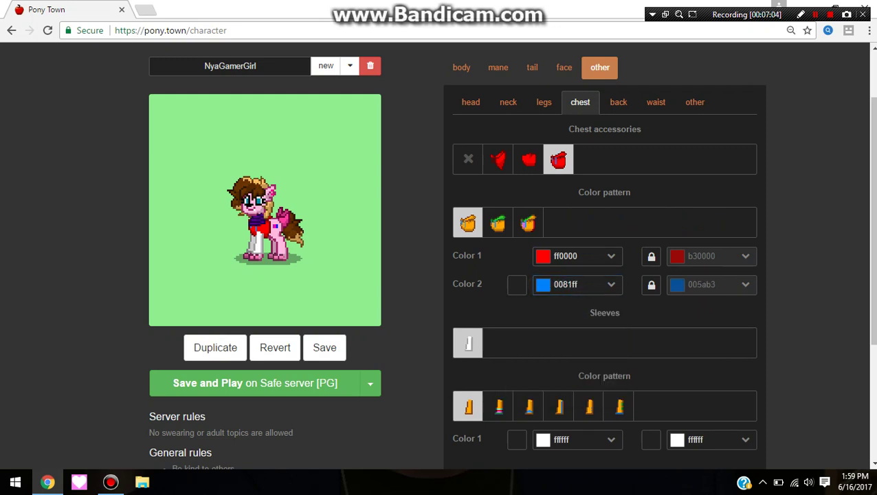
Step: Set the fill of the sleeves' Color 1 to red, ff0000
scroll(660, 315, down, 1)
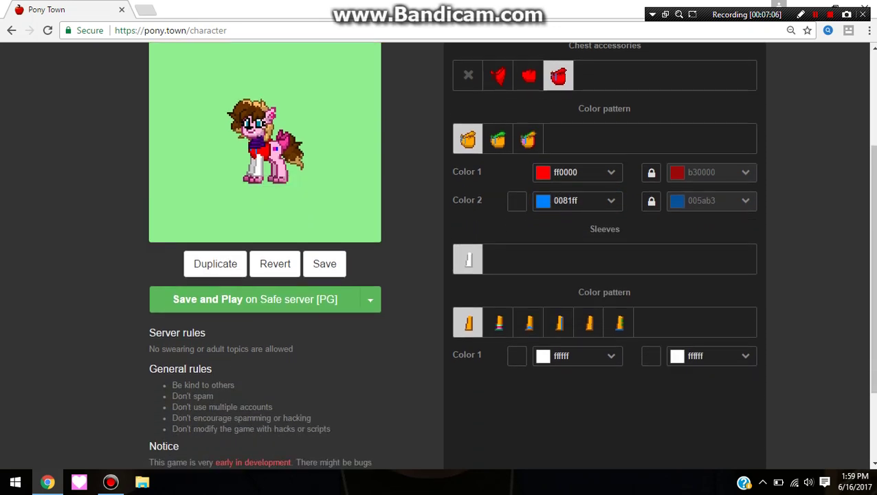
click(611, 356)
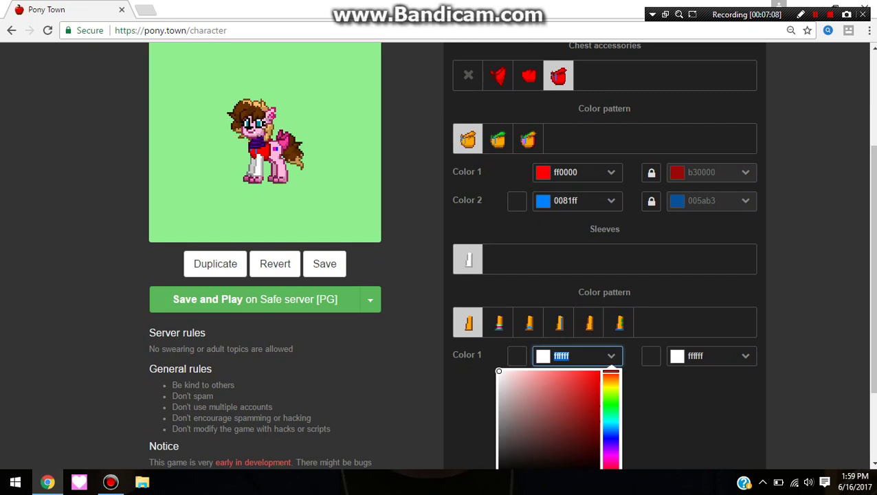
text(ff0000)
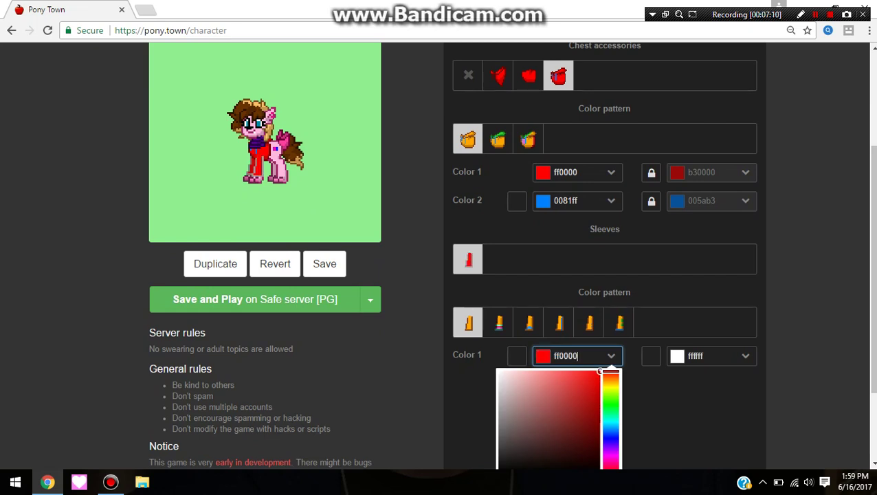
mouse_move(559, 389)
mouse_down()
mouse_move(499, 394)
mouse_move(601, 371)
mouse_up()
click(677, 406)
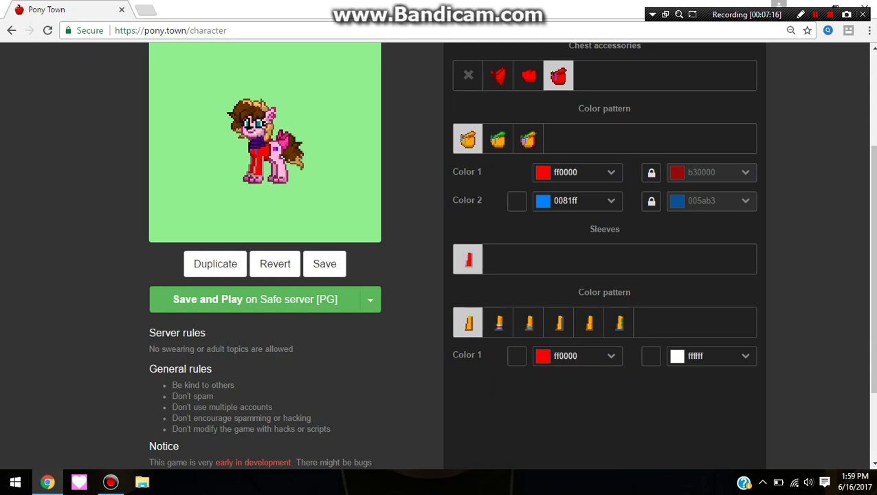
Step: Lock the outline of the sleeves' Color 1 to its fill color after trying red, ff0000, for the outline
click(716, 356)
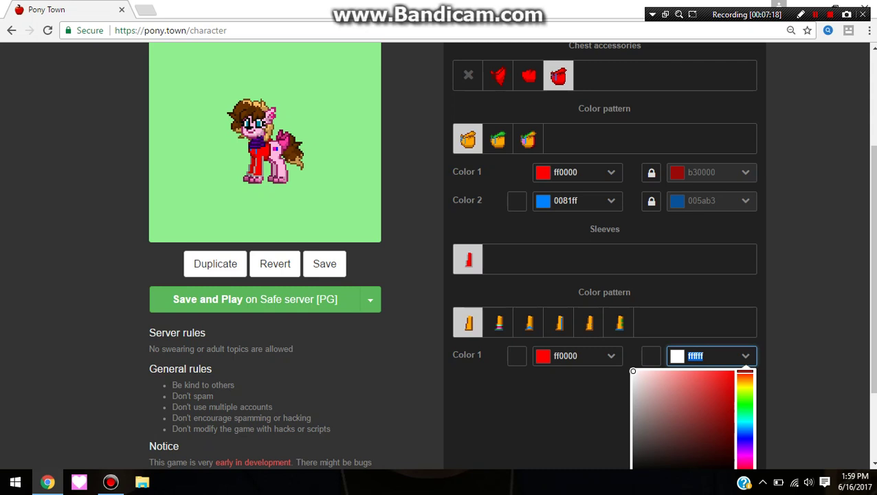
text(ff0000)
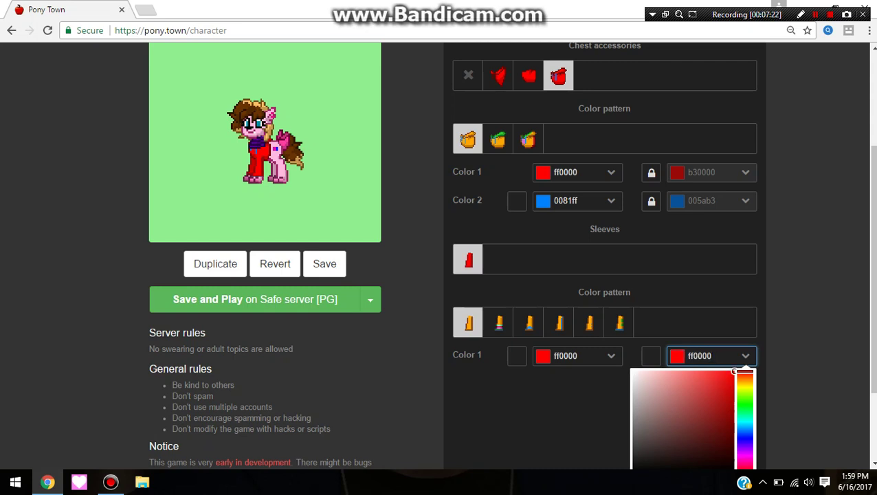
click(554, 416)
click(651, 356)
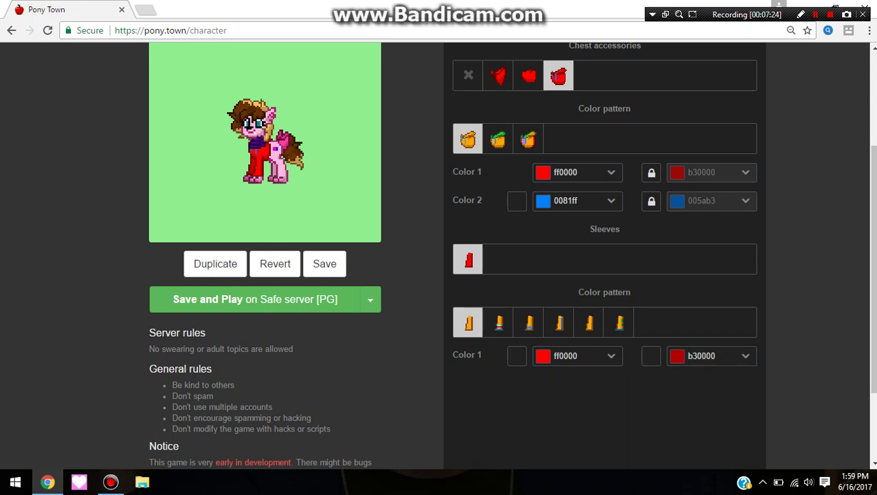
Step: Try gold, ffd700, for the sleeves' Color 1 and undo the change
click(576, 356)
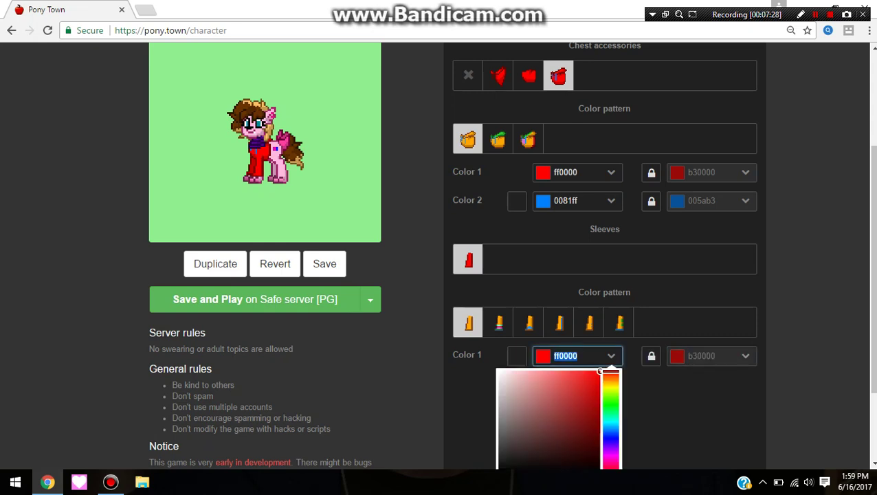
text(ffd700)
key(ctrl+z)
scroll(511, 254, down, 2)
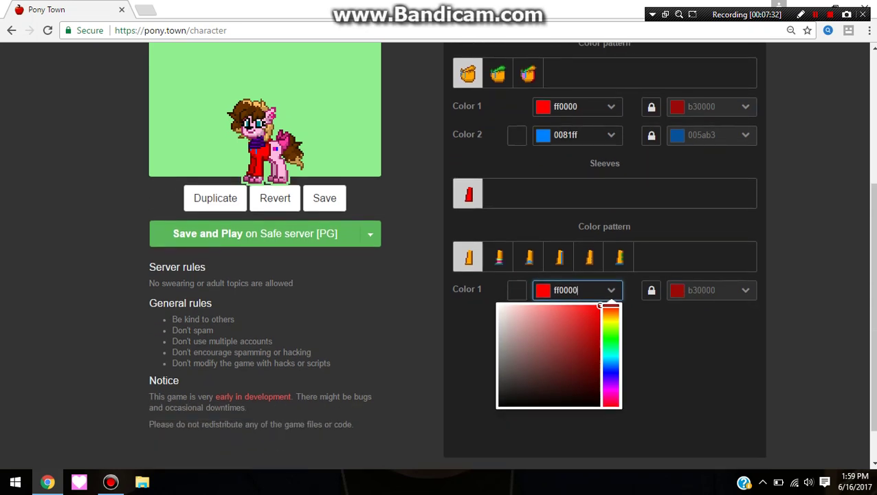